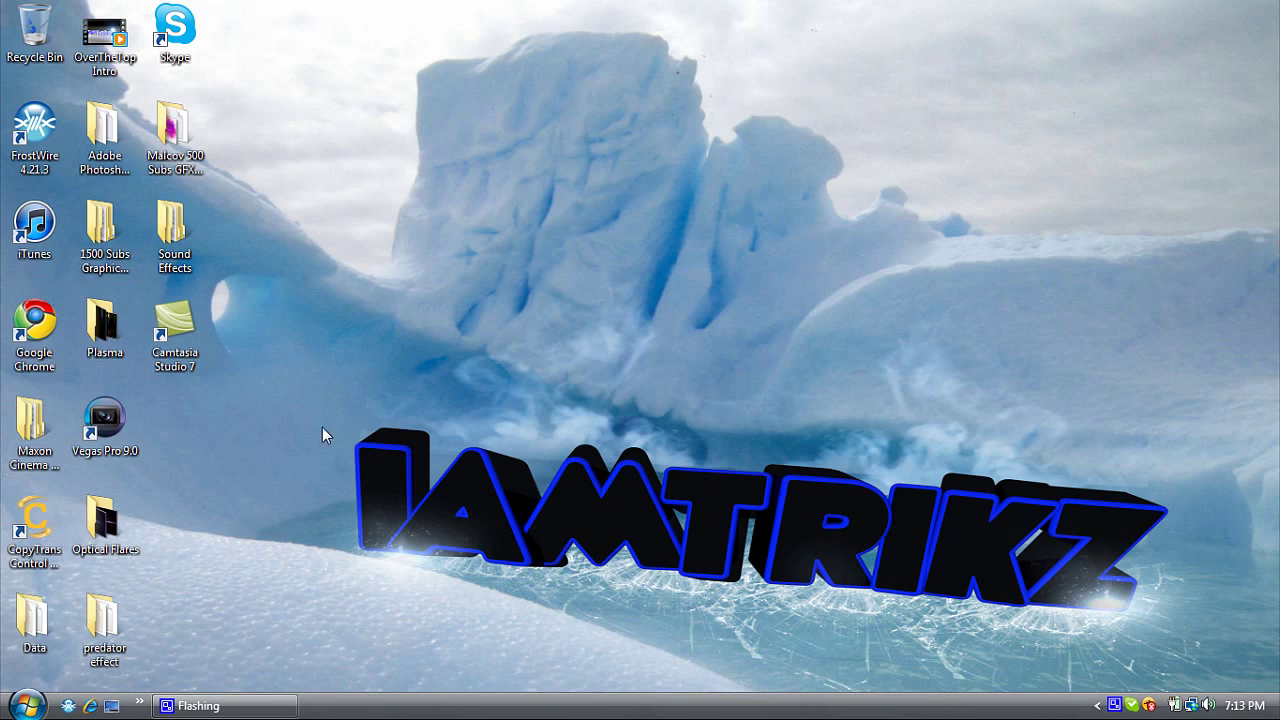
Step: Launch CINEMA 4D from the CINEMA 4D R12 install folder, then close the Explorer window
double_click(35, 425)
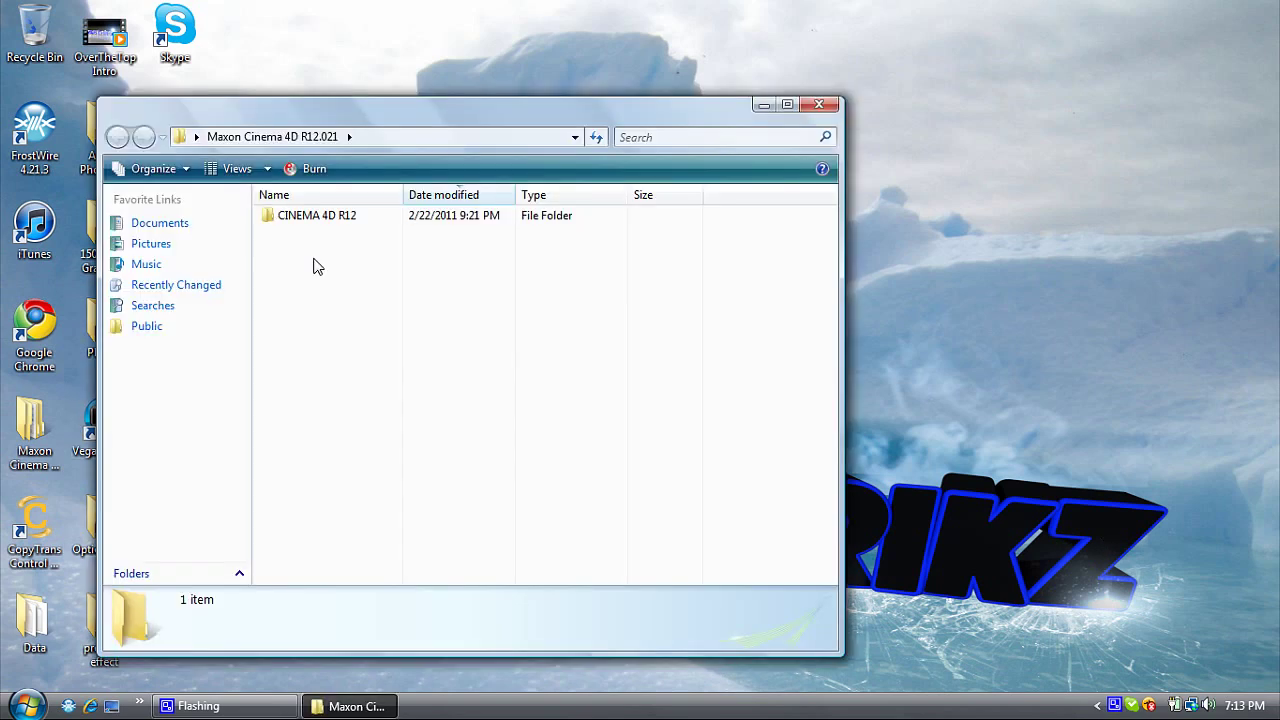
double_click(292, 217)
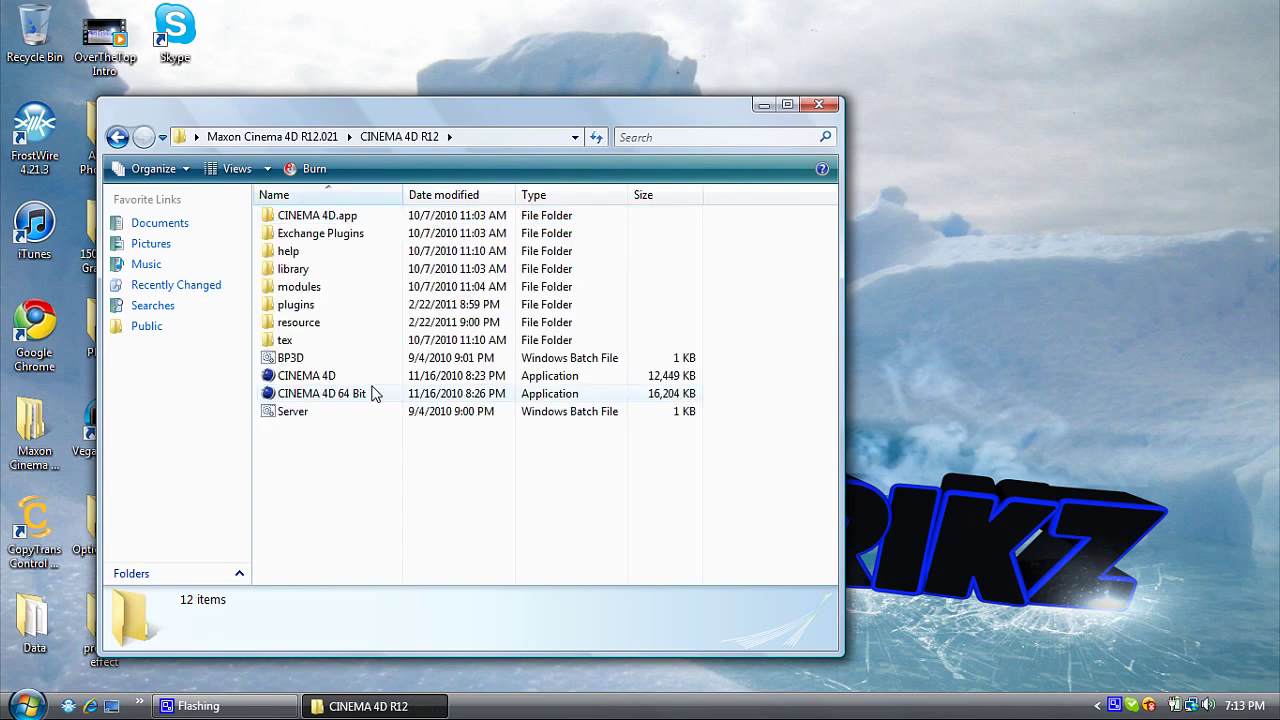
left_click(365, 376)
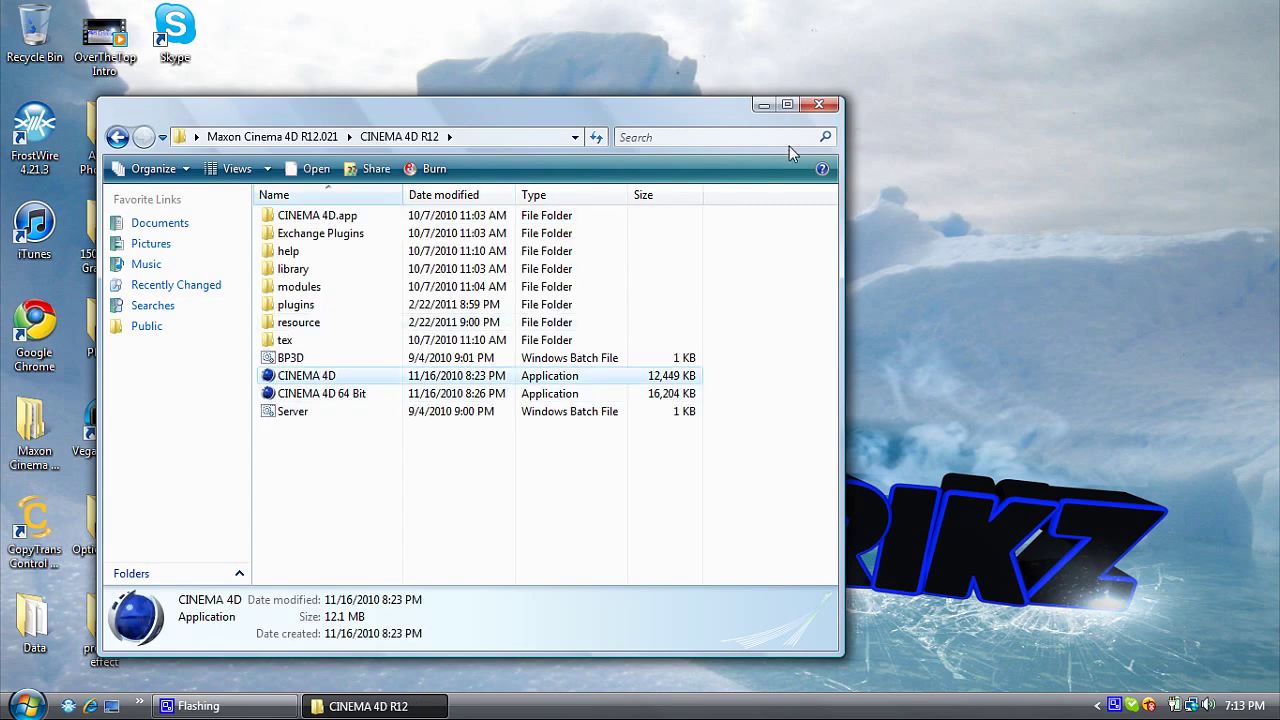
left_click(820, 108)
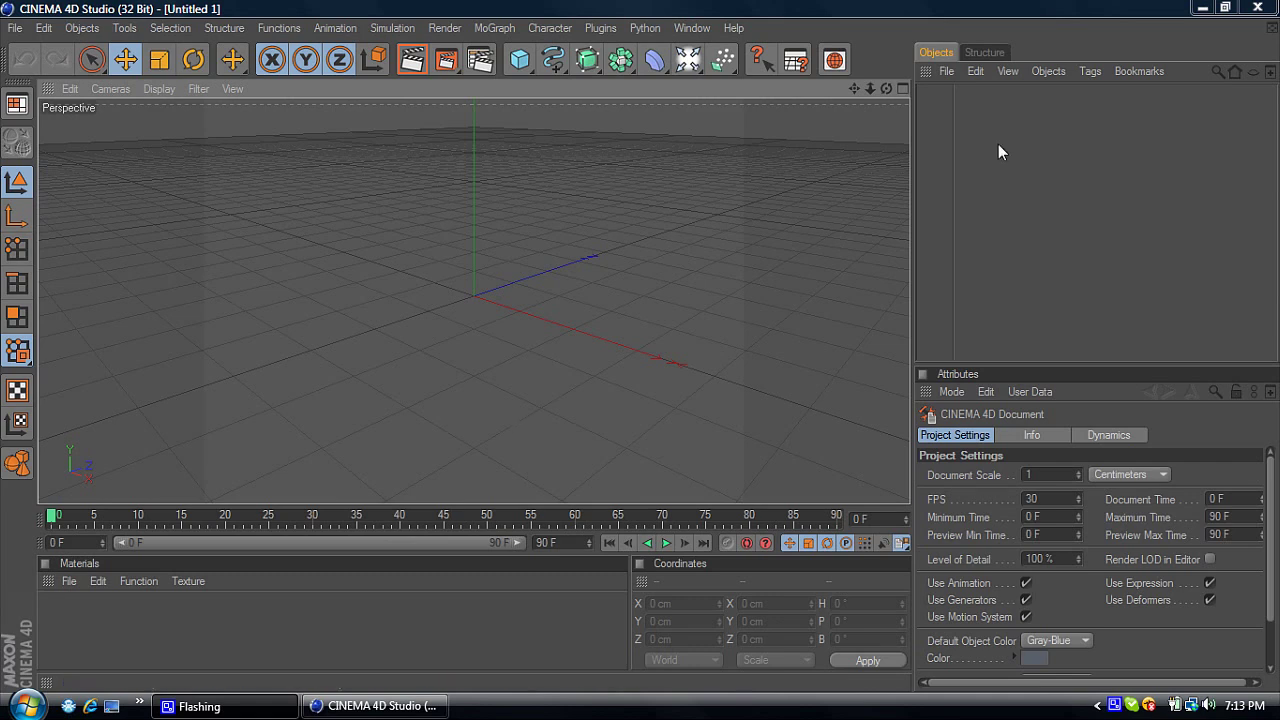
Step: Add a MoText object aligned to Middle with its text changed to 'Tutorial'
left_click(494, 28)
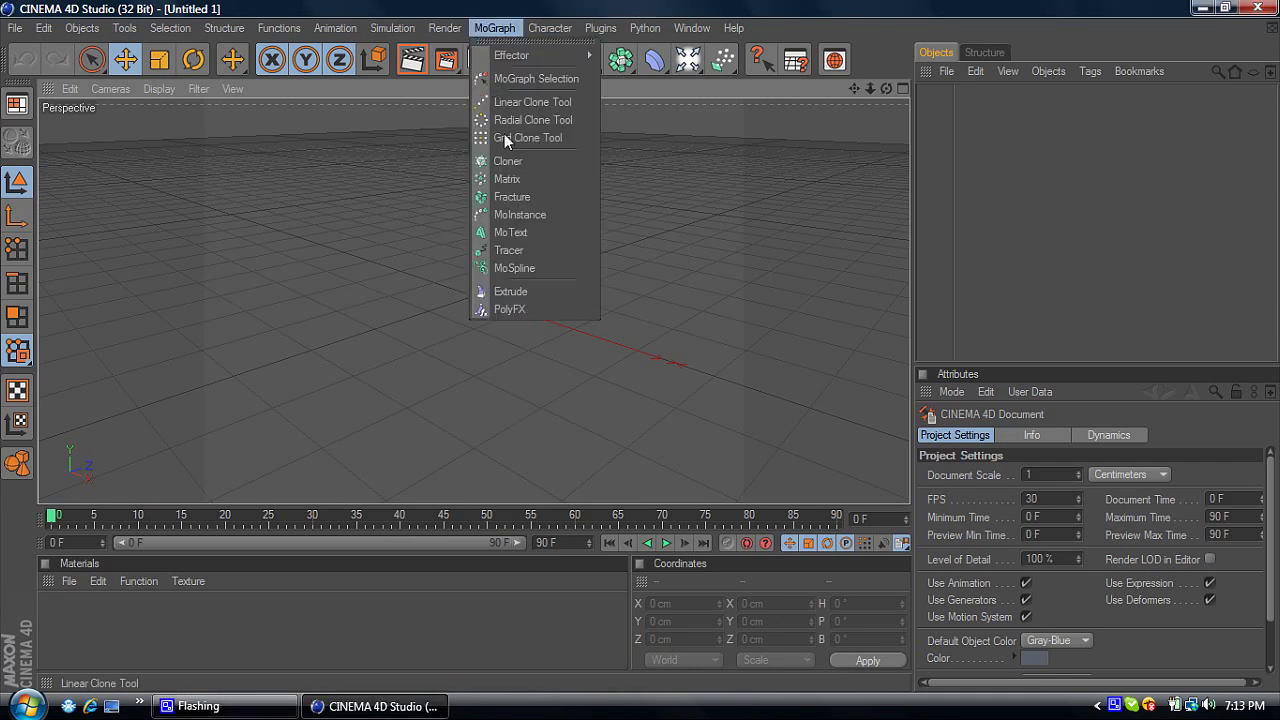
left_click(525, 240)
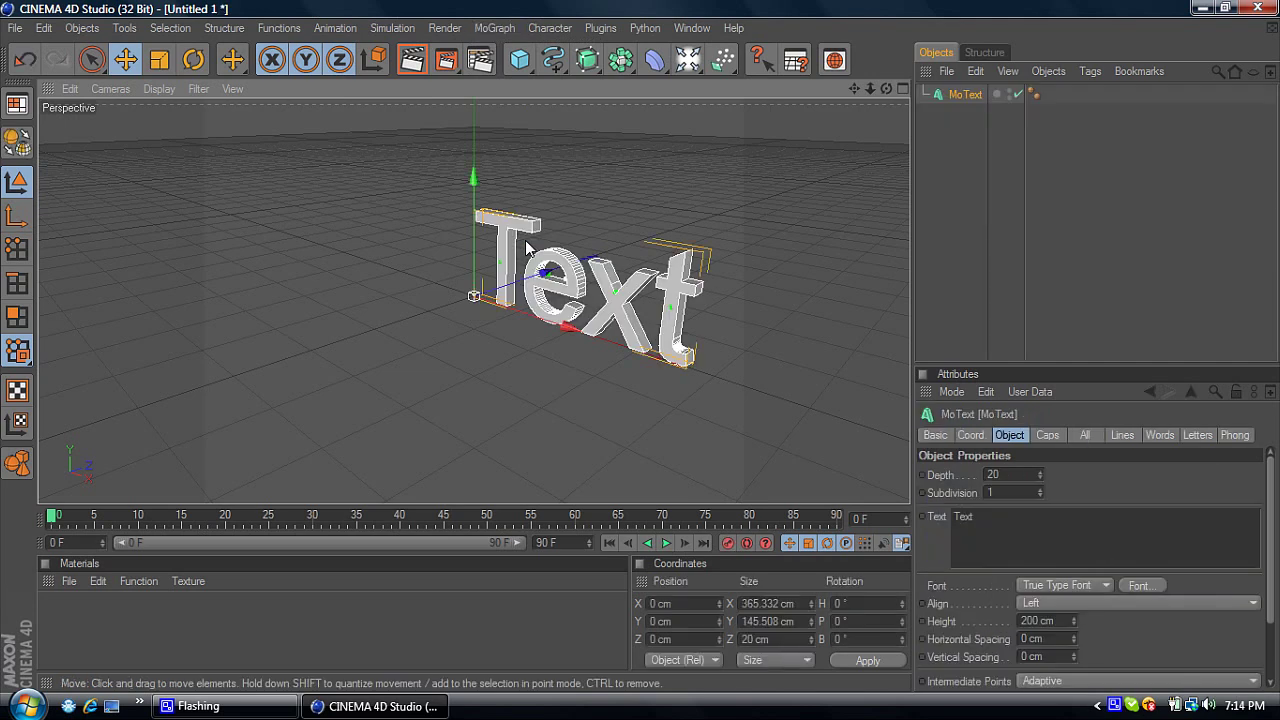
left_click(1120, 598)
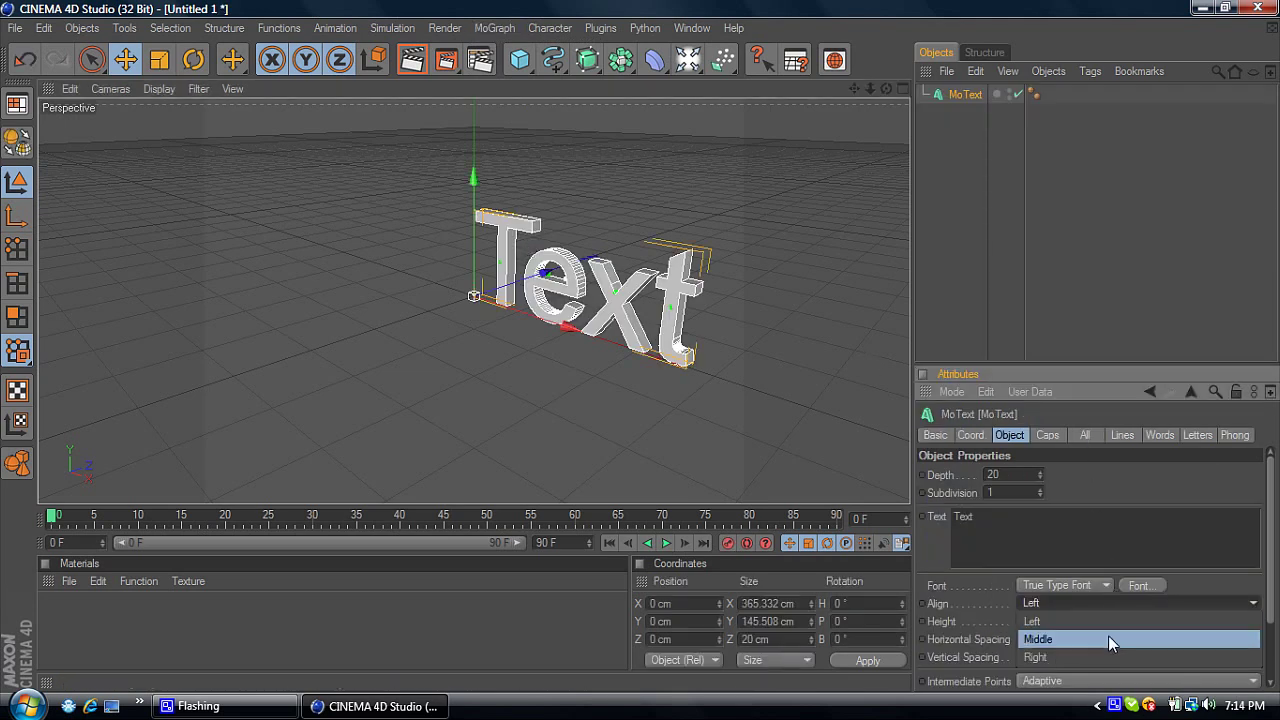
left_click(1108, 635)
left_click(996, 520)
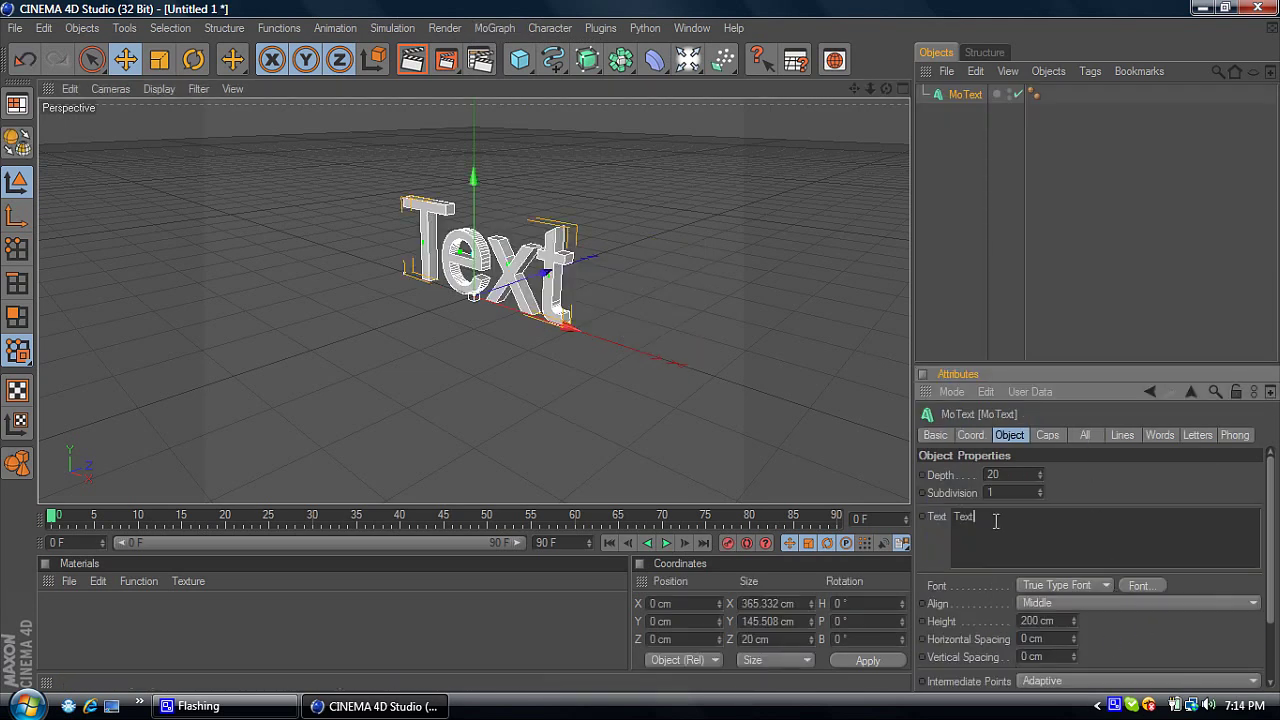
key("BackSpace")
key("BackSpace")
key("BackSpace")
type("utorial")
left_click(1117, 485)
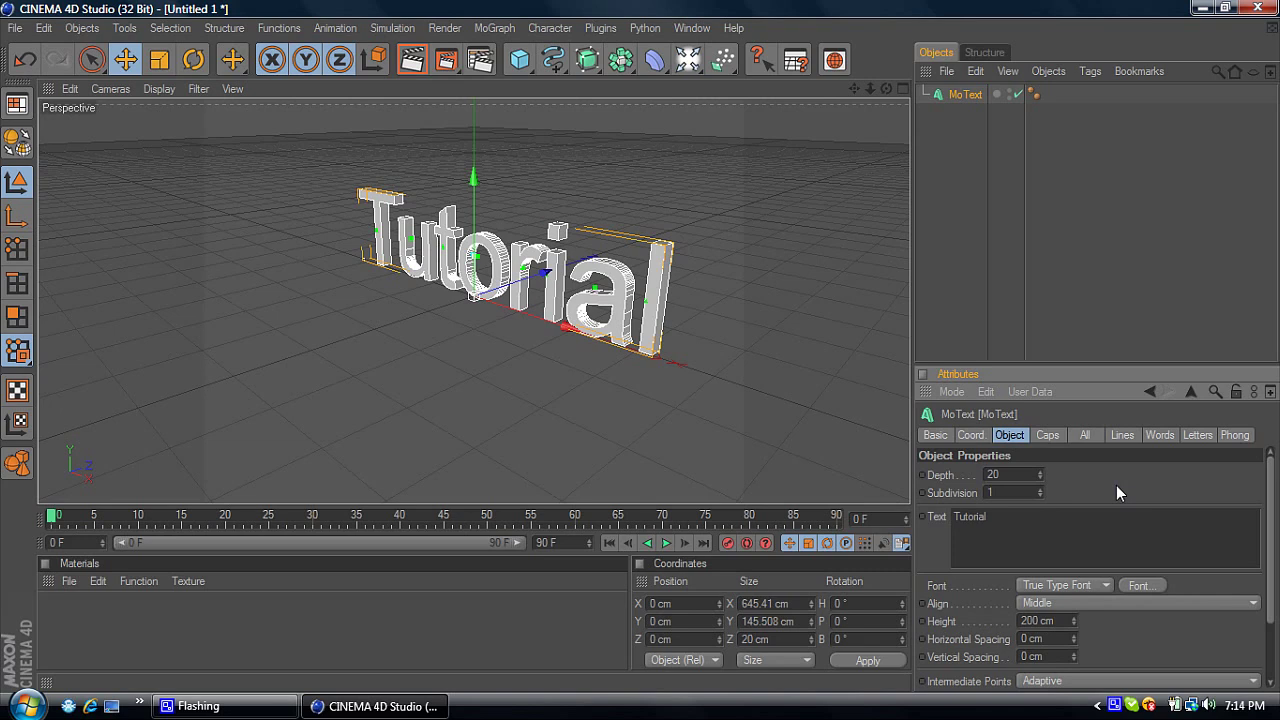
Step: Set the MoText font to WhoopAss
left_click(1138, 586)
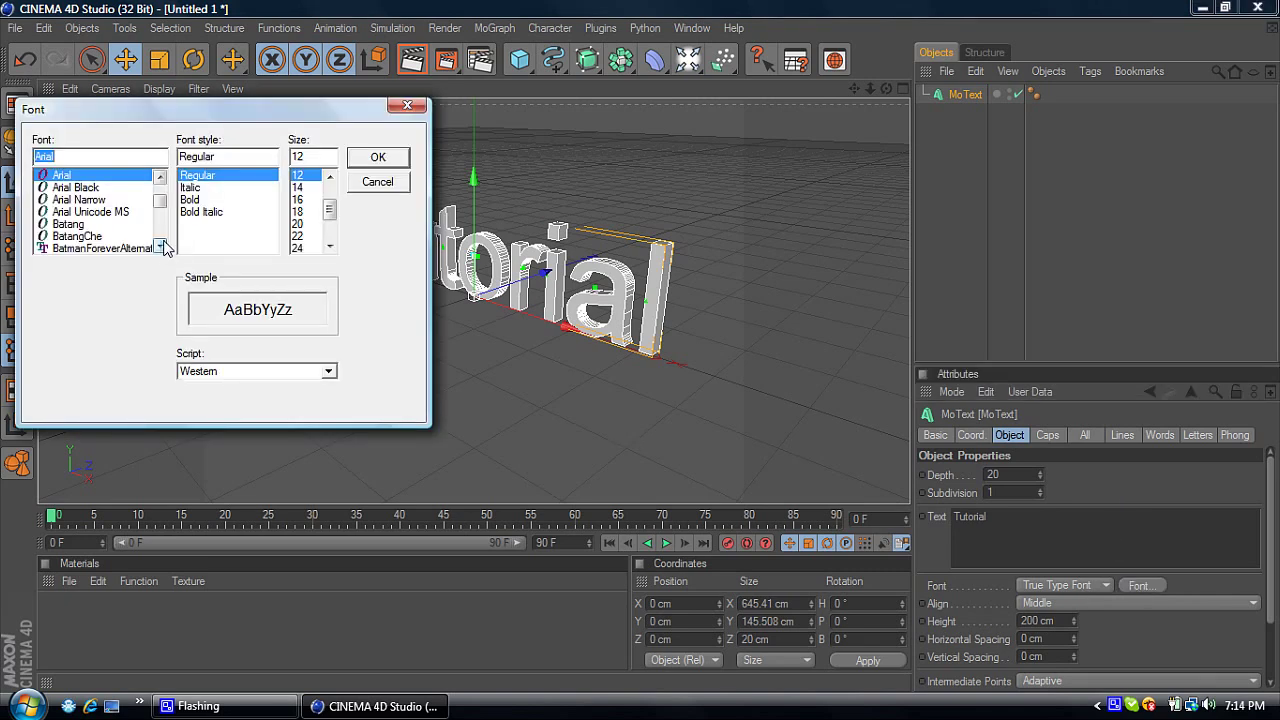
left_click_drag(160, 202, 160, 245)
left_click(77, 212)
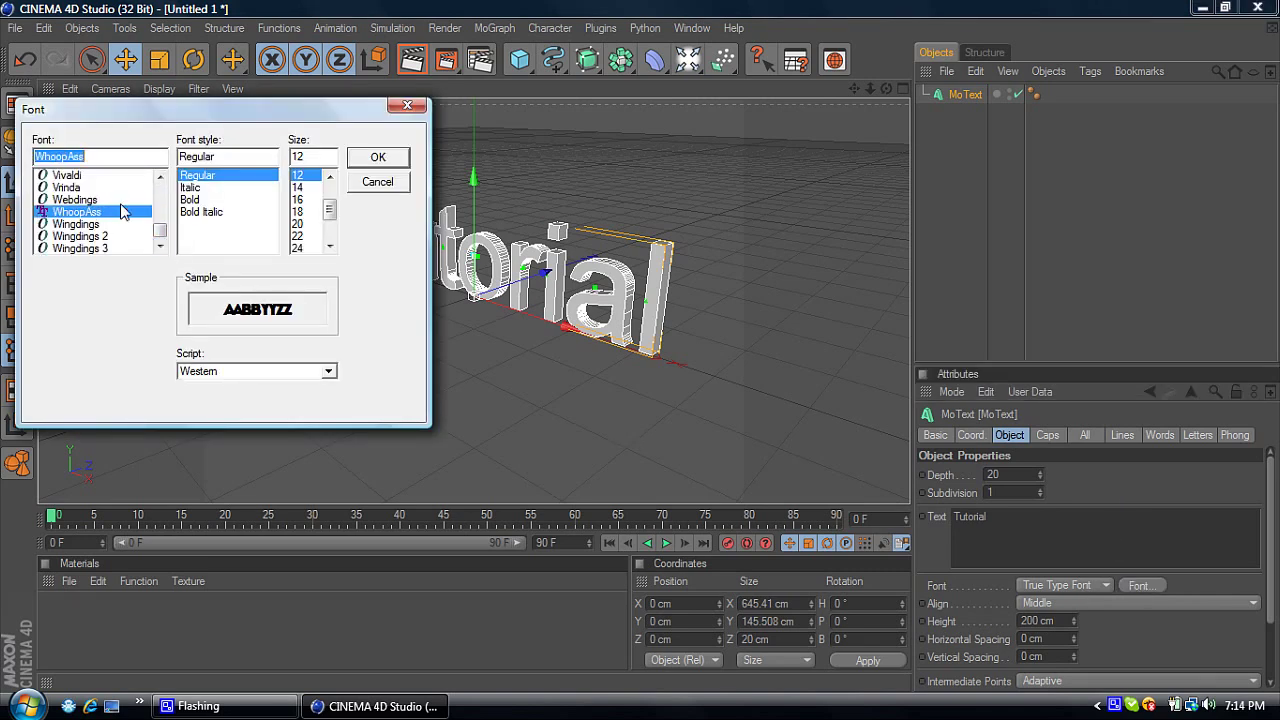
left_click(398, 157)
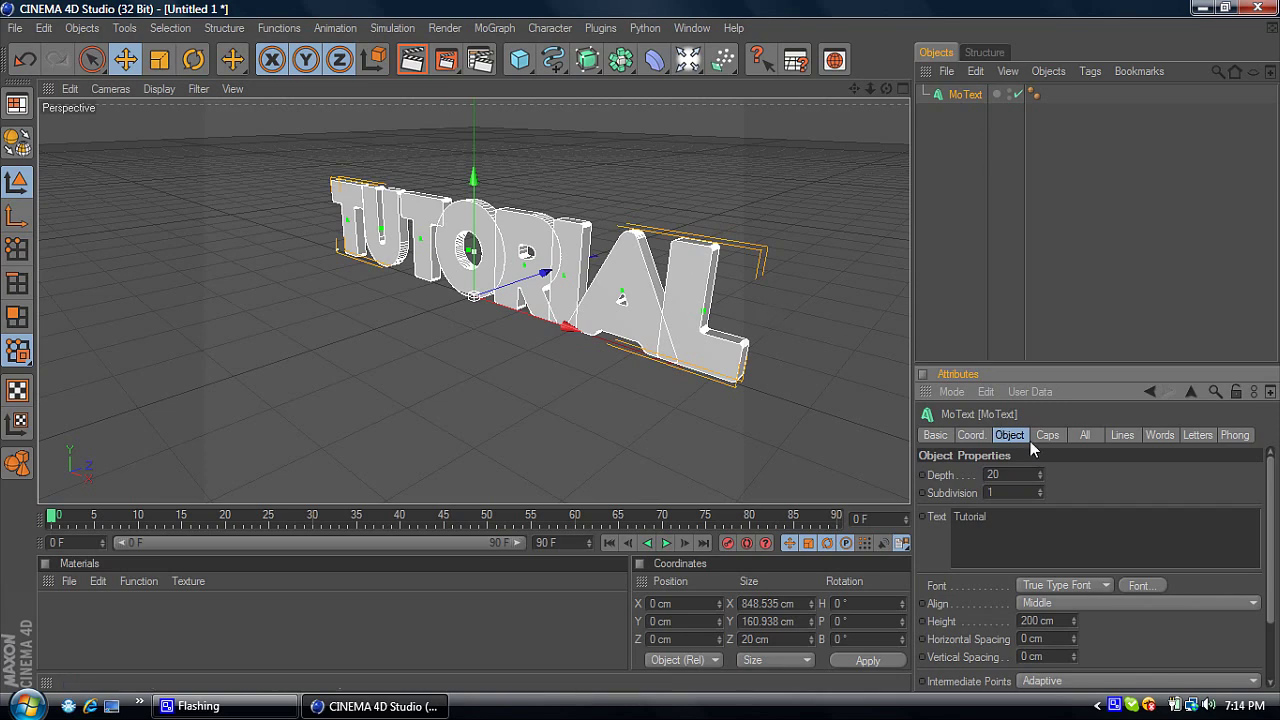
Step: Change the MoText Depth from 20 to 100 in a front-facing view
left_click_drag(616, 352, 641, 346, "alt")
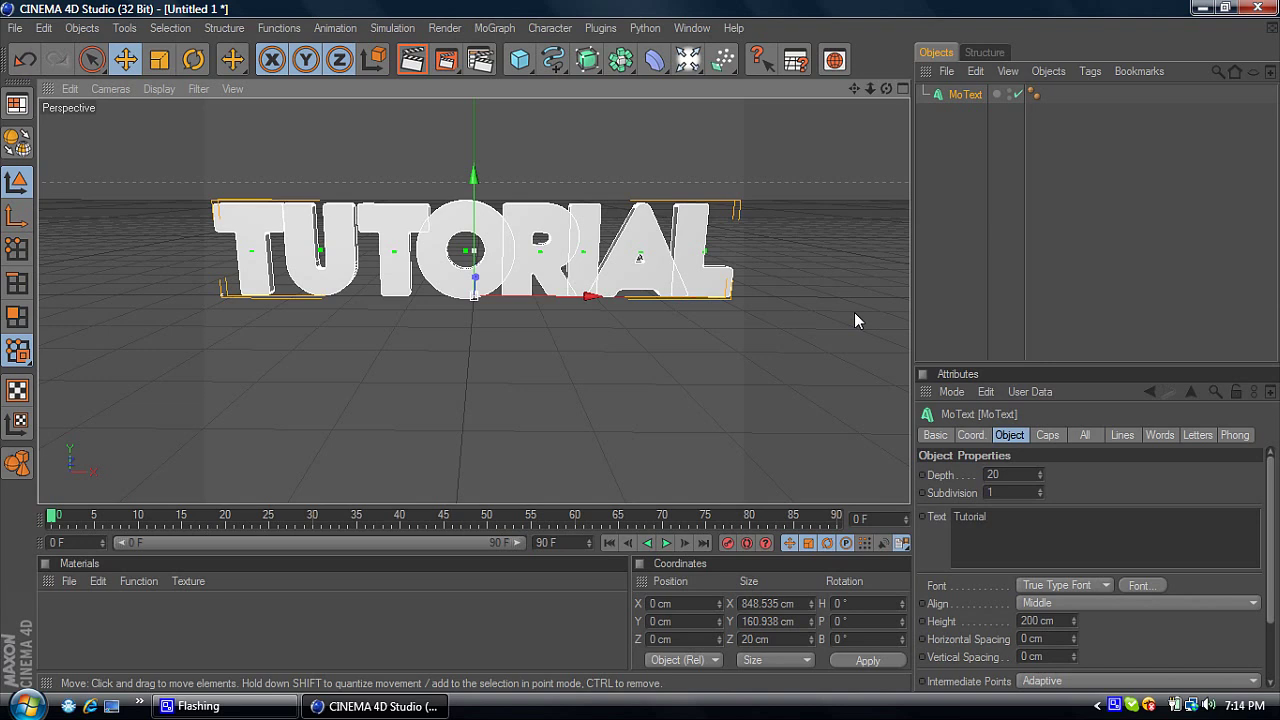
double_click(993, 474)
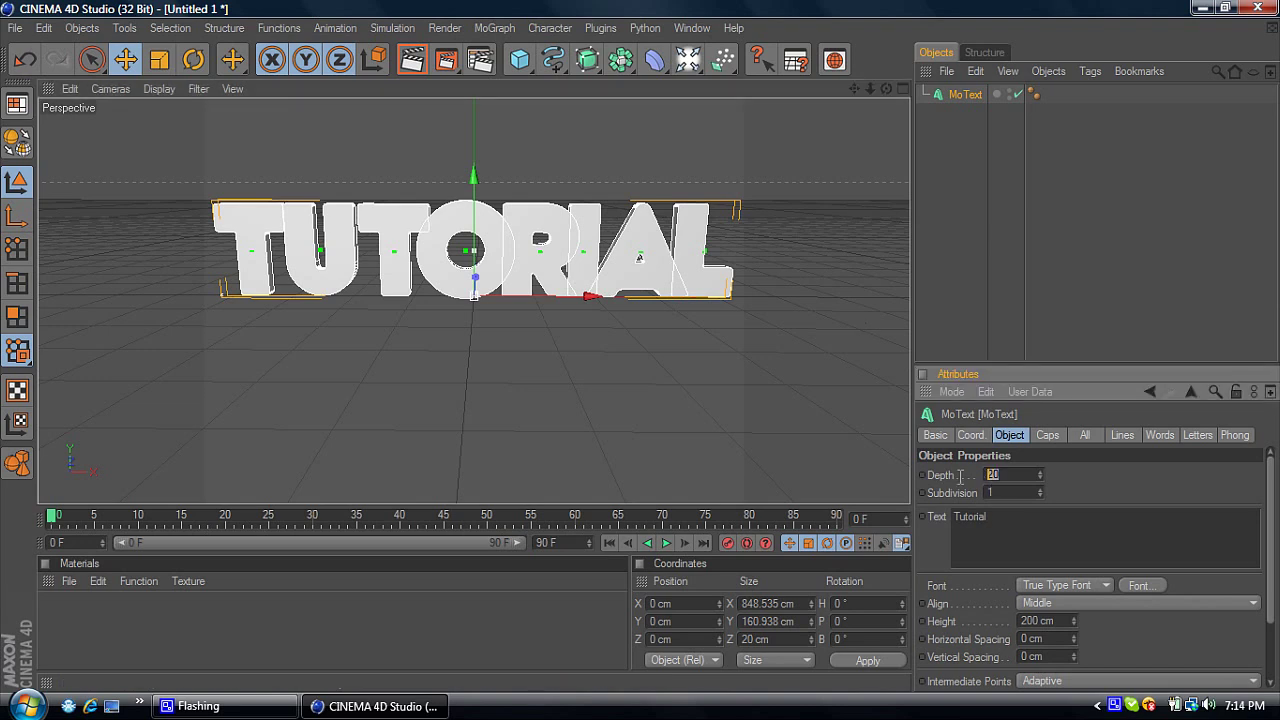
type("100")
key("Return")
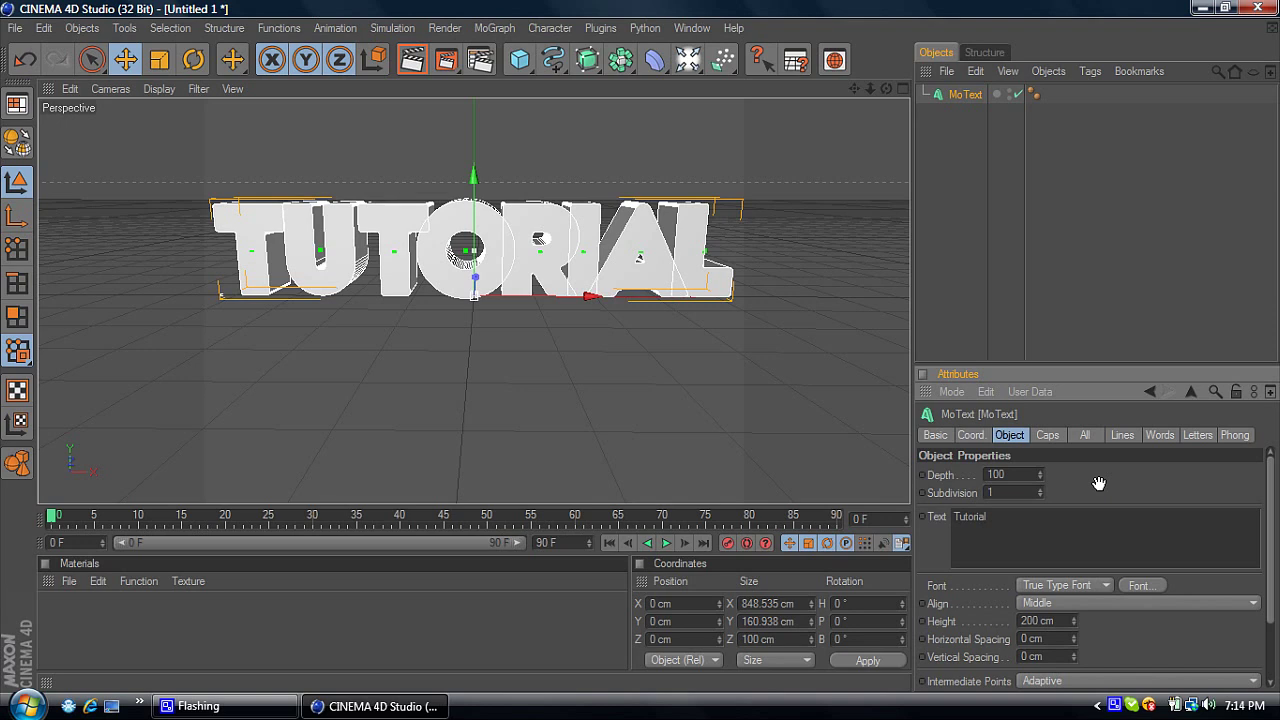
Step: Set both Start and End caps to Fillet Cap on the Caps tab
left_click(1047, 438)
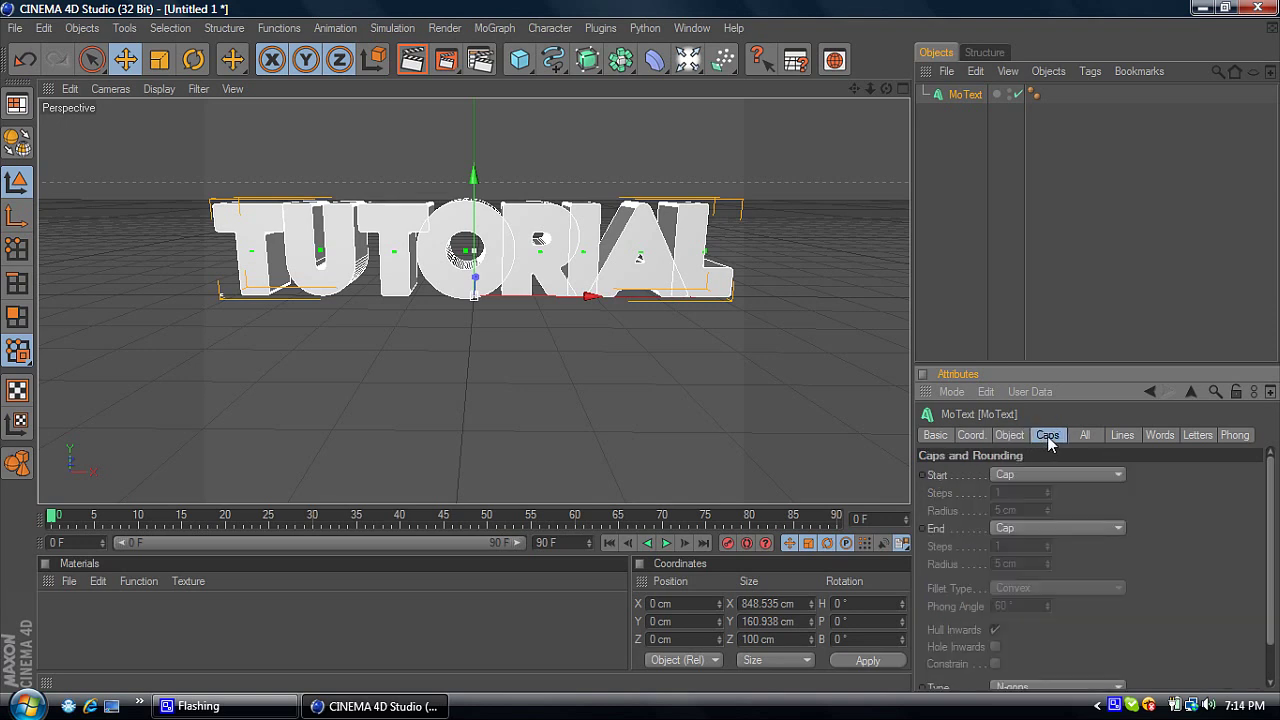
left_click(1031, 472)
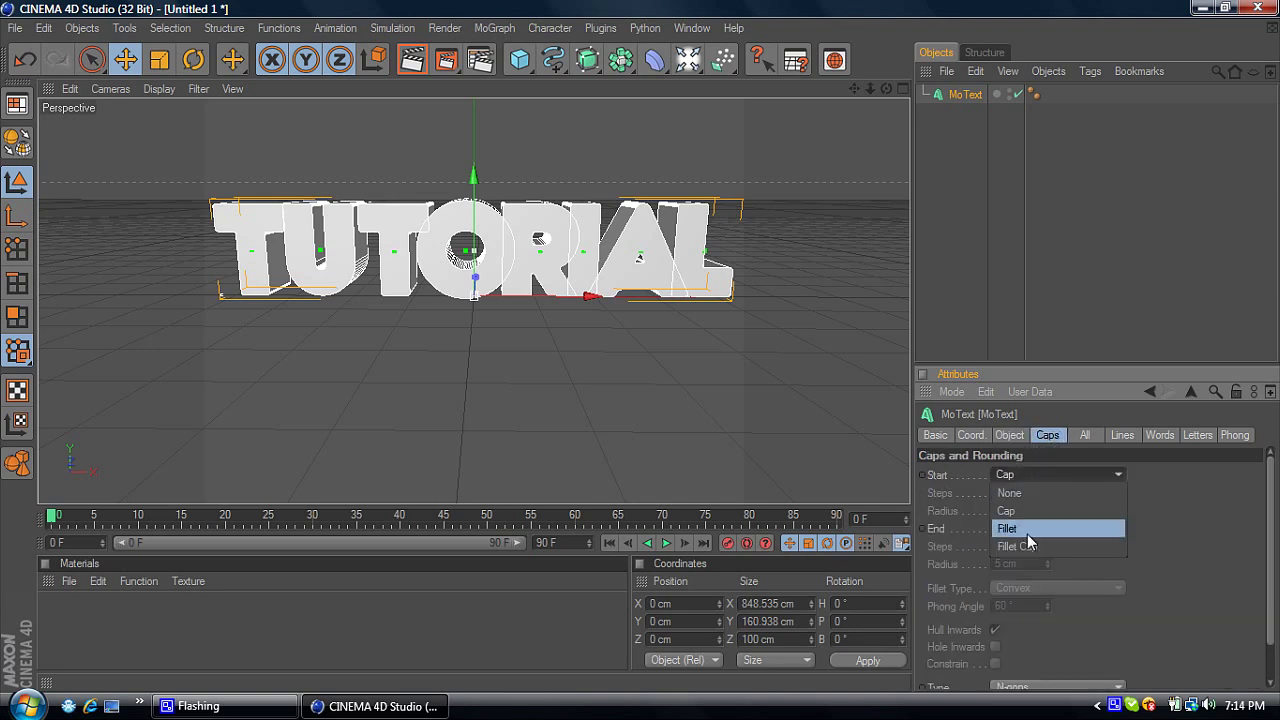
left_click(1030, 546)
left_click(1023, 526)
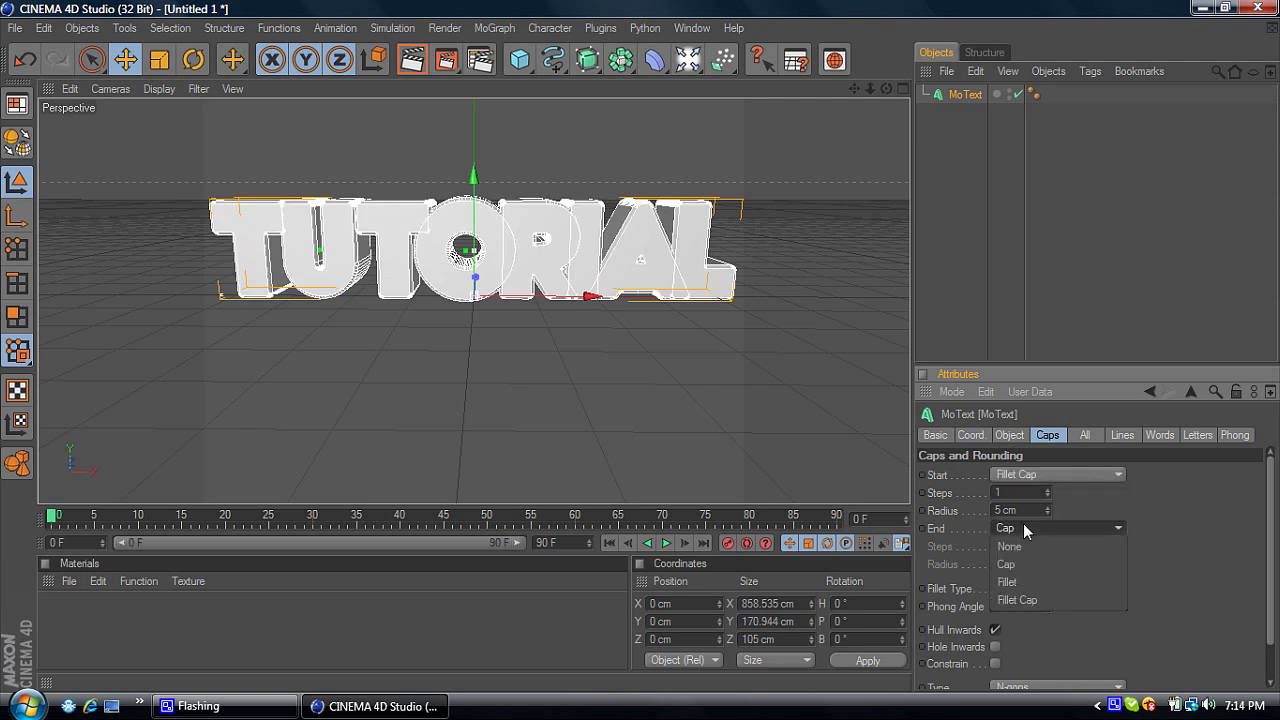
left_click(1033, 601)
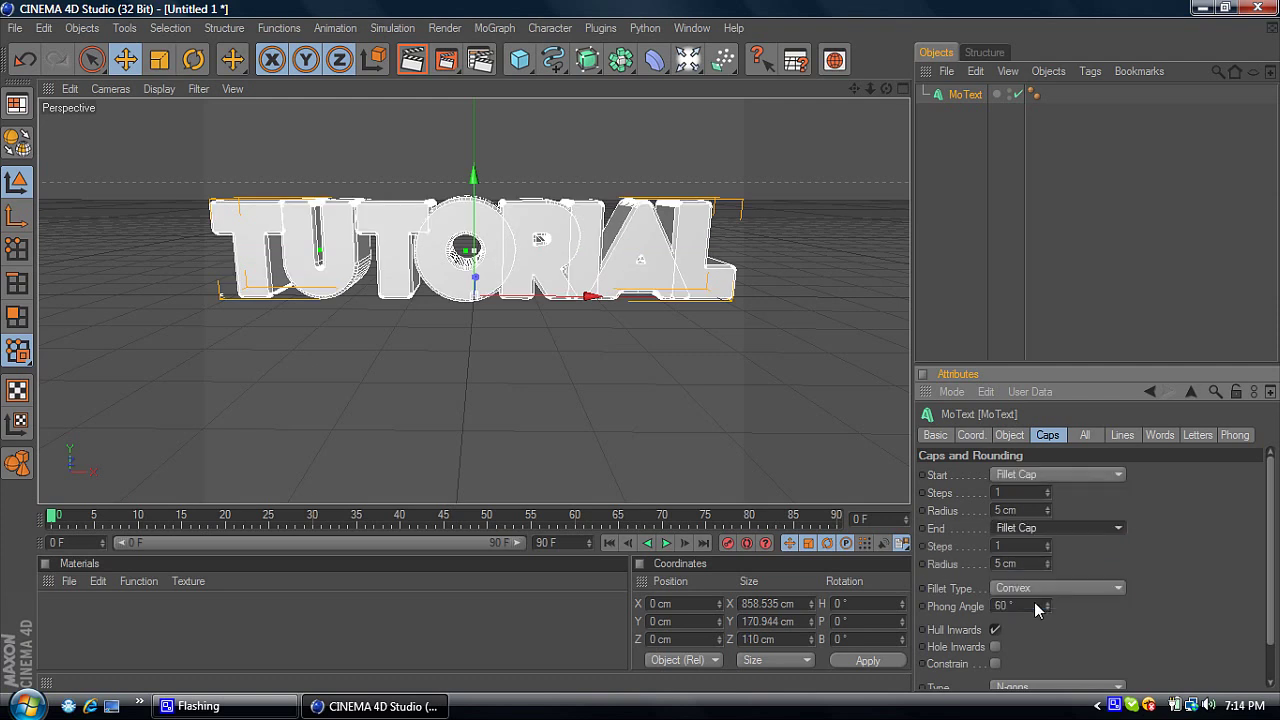
Step: Give the start and end fillets 4 steps and a 6 cm radius each
double_click(1000, 492)
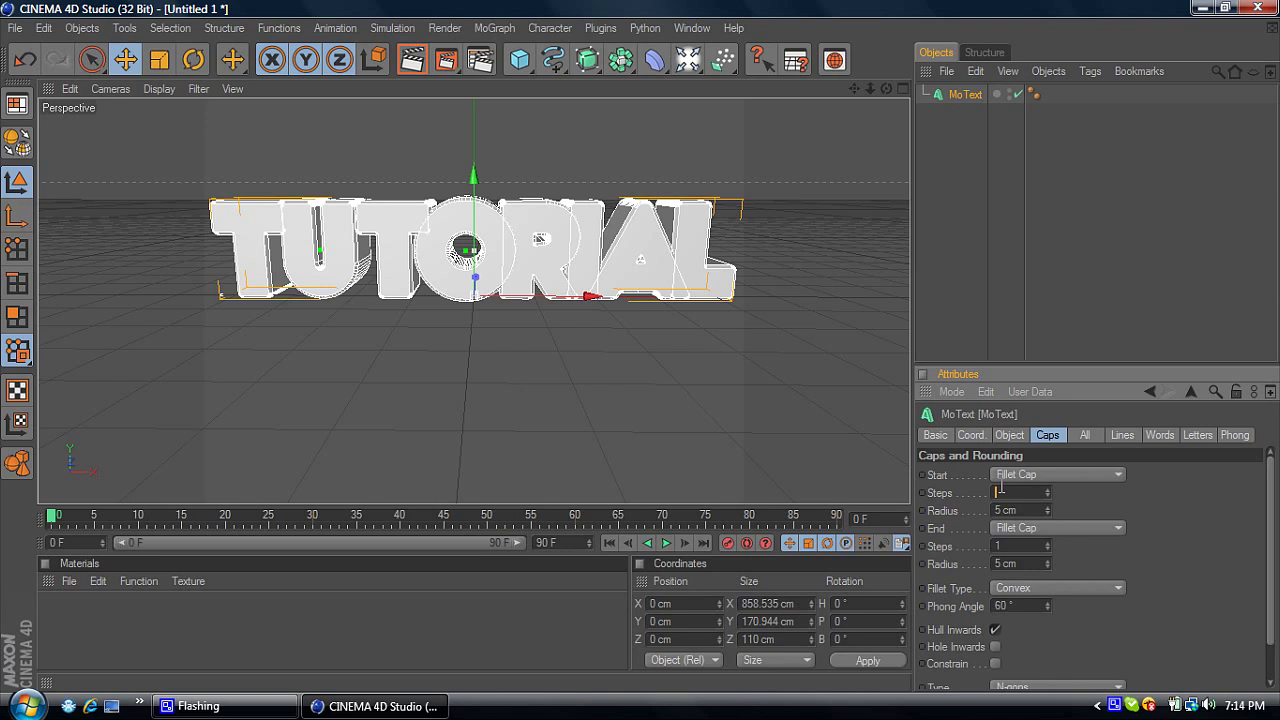
type("4")
left_click(1004, 510)
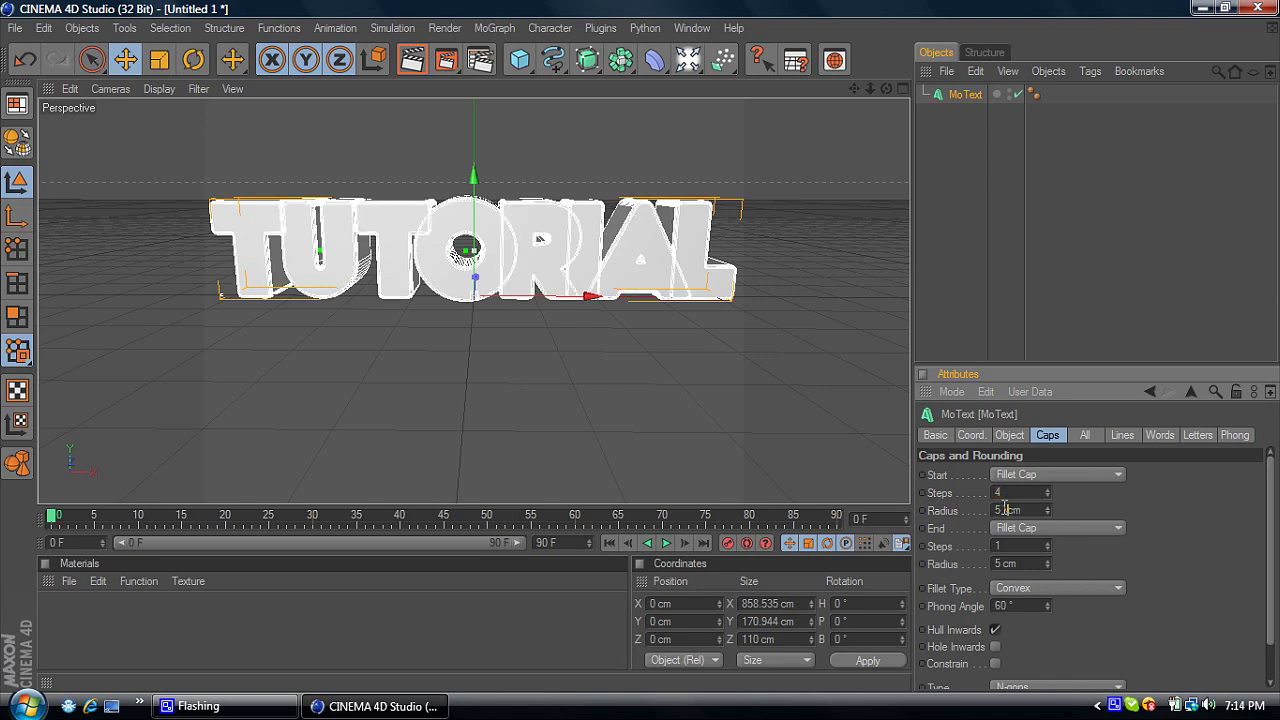
double_click(1004, 510)
type("6")
double_click(1010, 545)
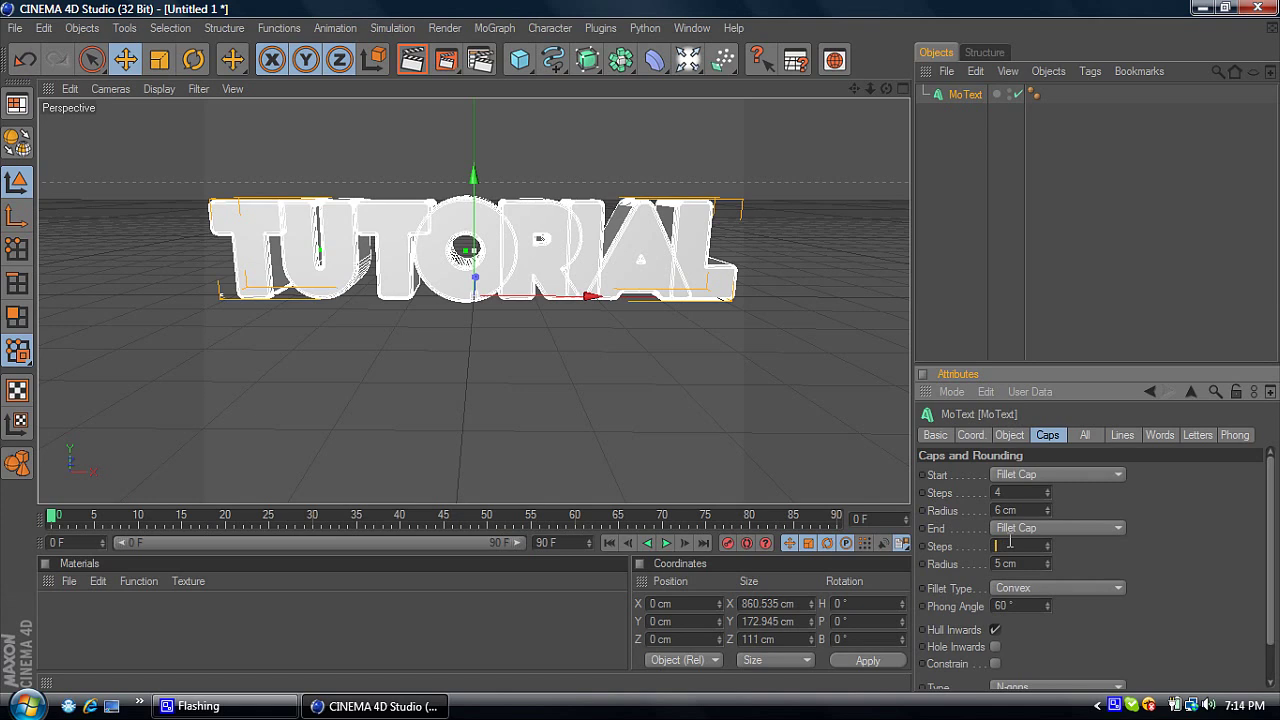
type("4")
double_click(999, 563)
type("6")
Step: Raise the MoText Horizontal Spacing to 9 cm and zoom out to frame the wider word
left_click(1010, 435)
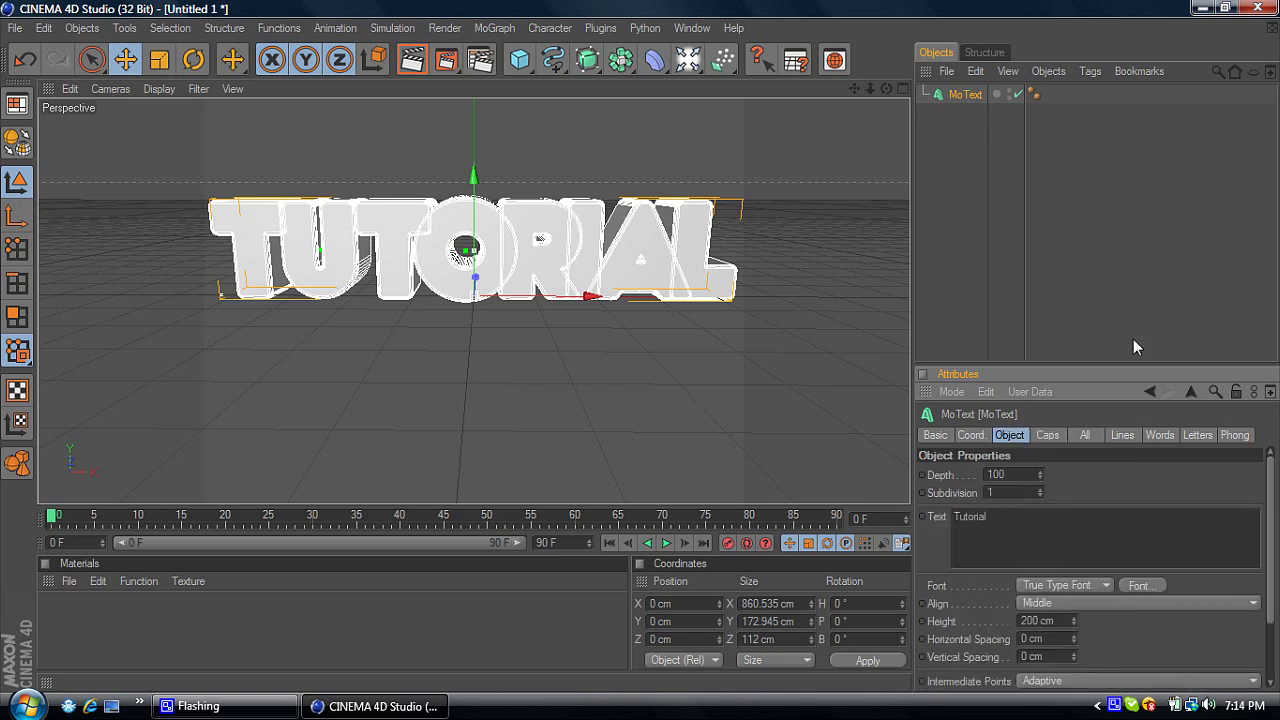
left_click(1074, 636)
left_click(1074, 636)
left_click(1073, 636)
left_click(1073, 636)
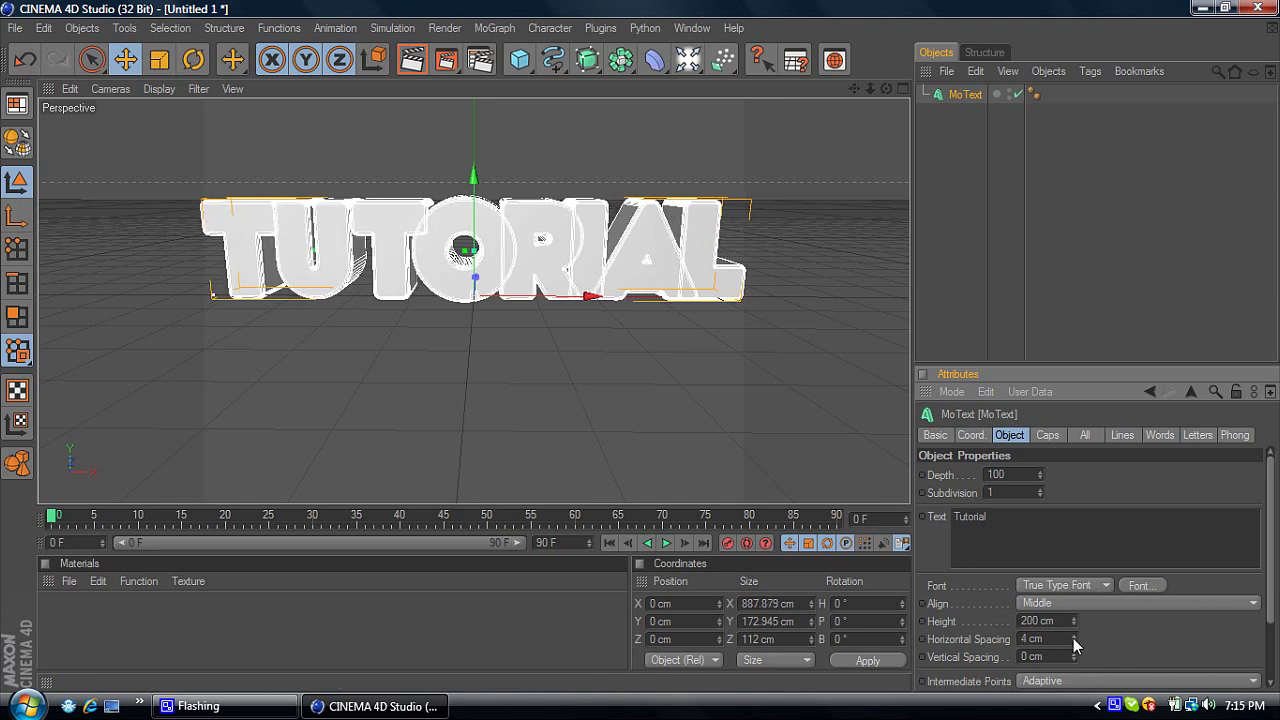
left_click(1073, 636)
left_click(1073, 636)
left_click(1073, 636)
left_click(1073, 636)
left_click(1073, 636)
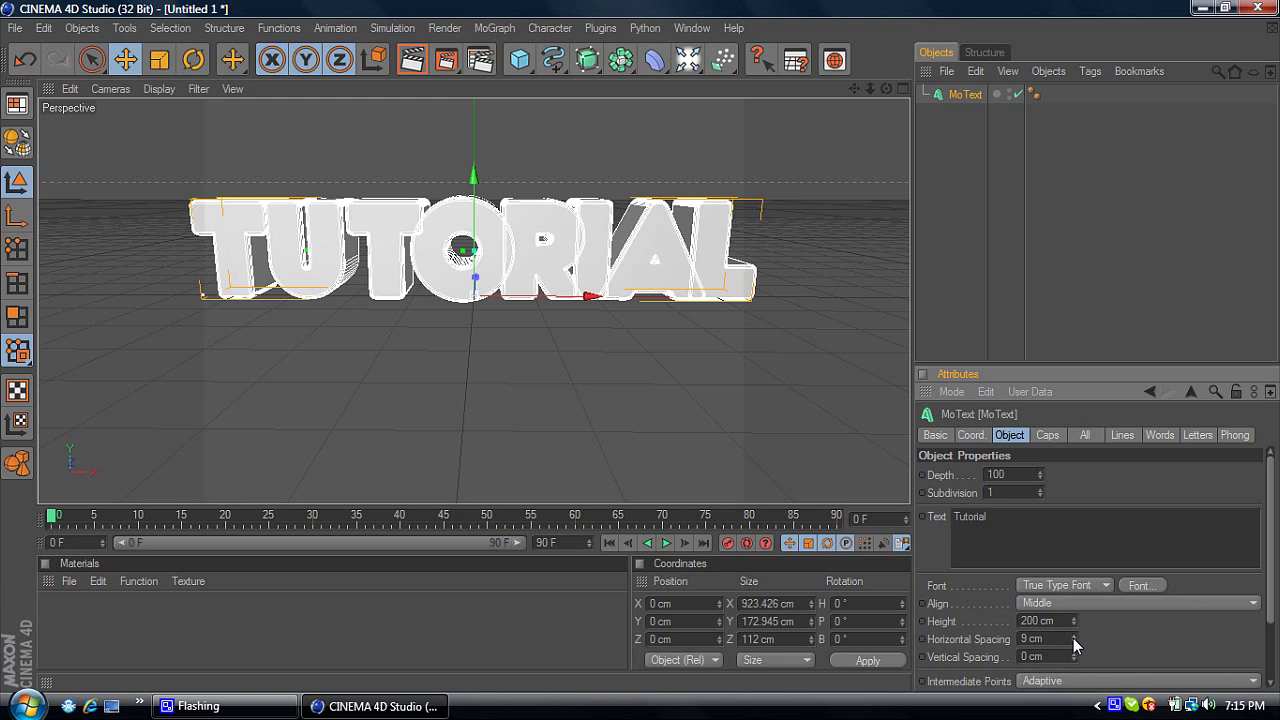
left_click_drag(870, 88, 641, 346)
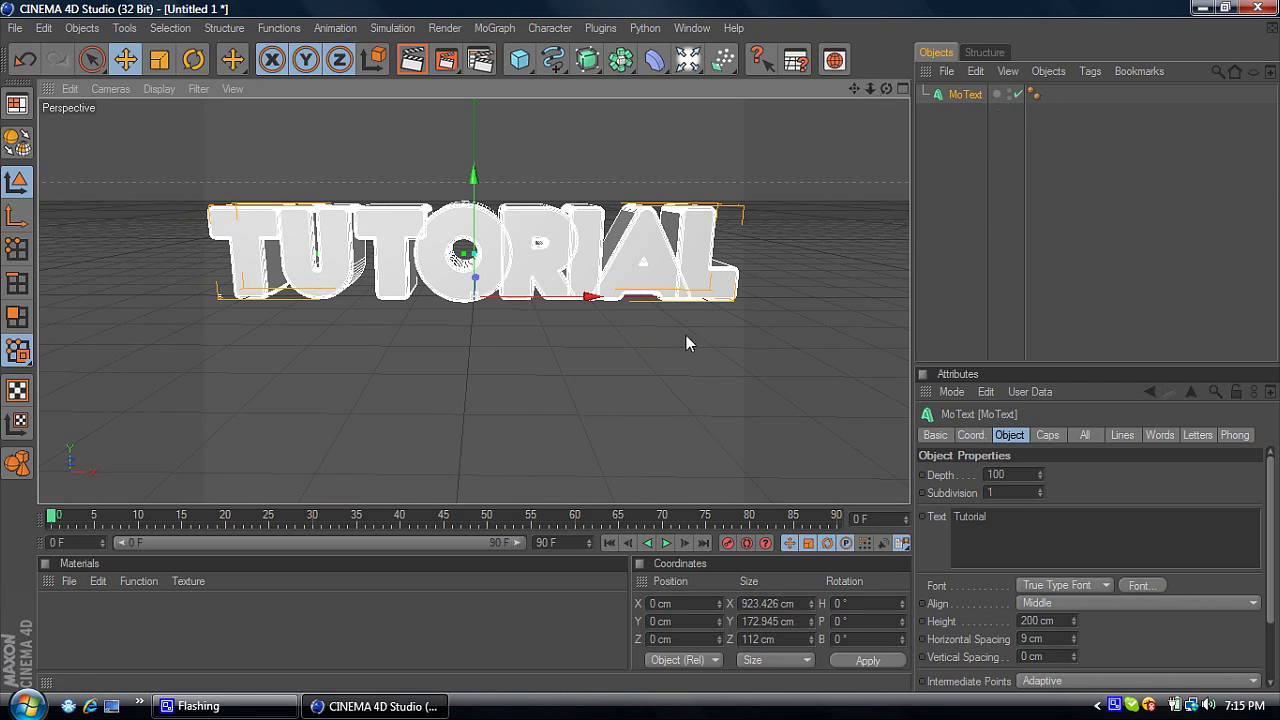
Step: Create material Mat with Specular off, black colour and 20% reflection brightness
double_click(71, 636)
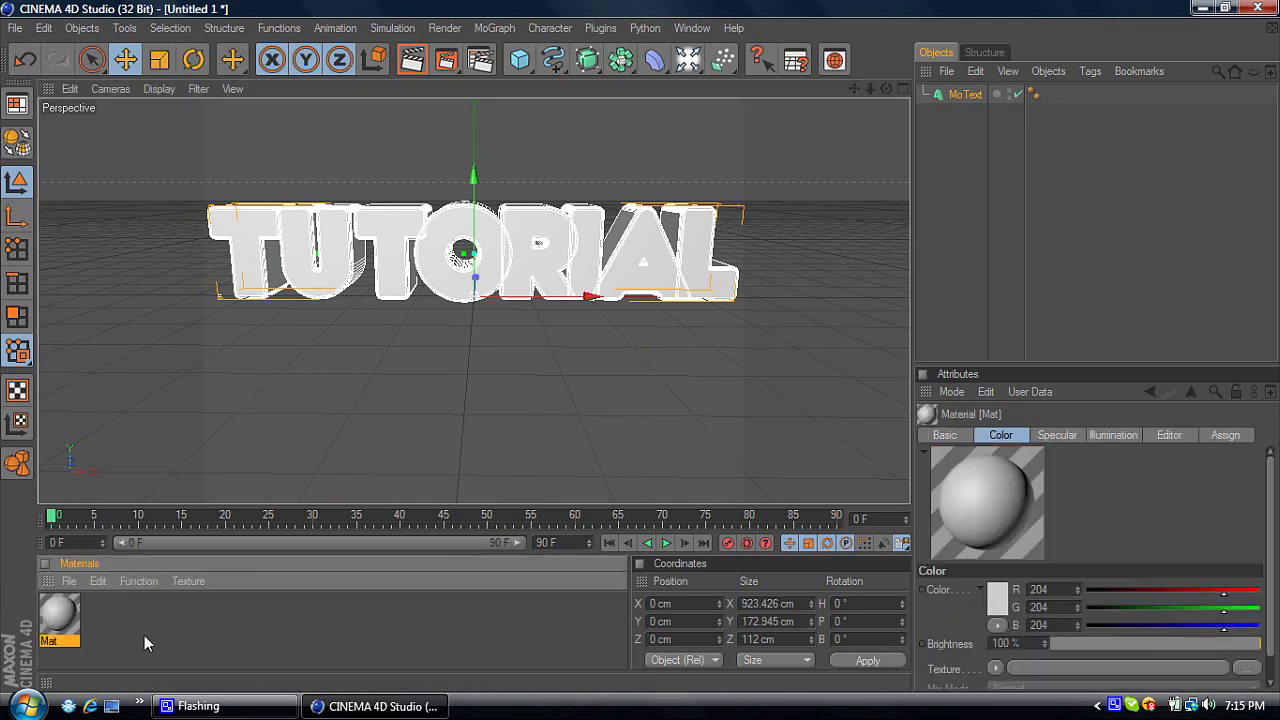
double_click(59, 620)
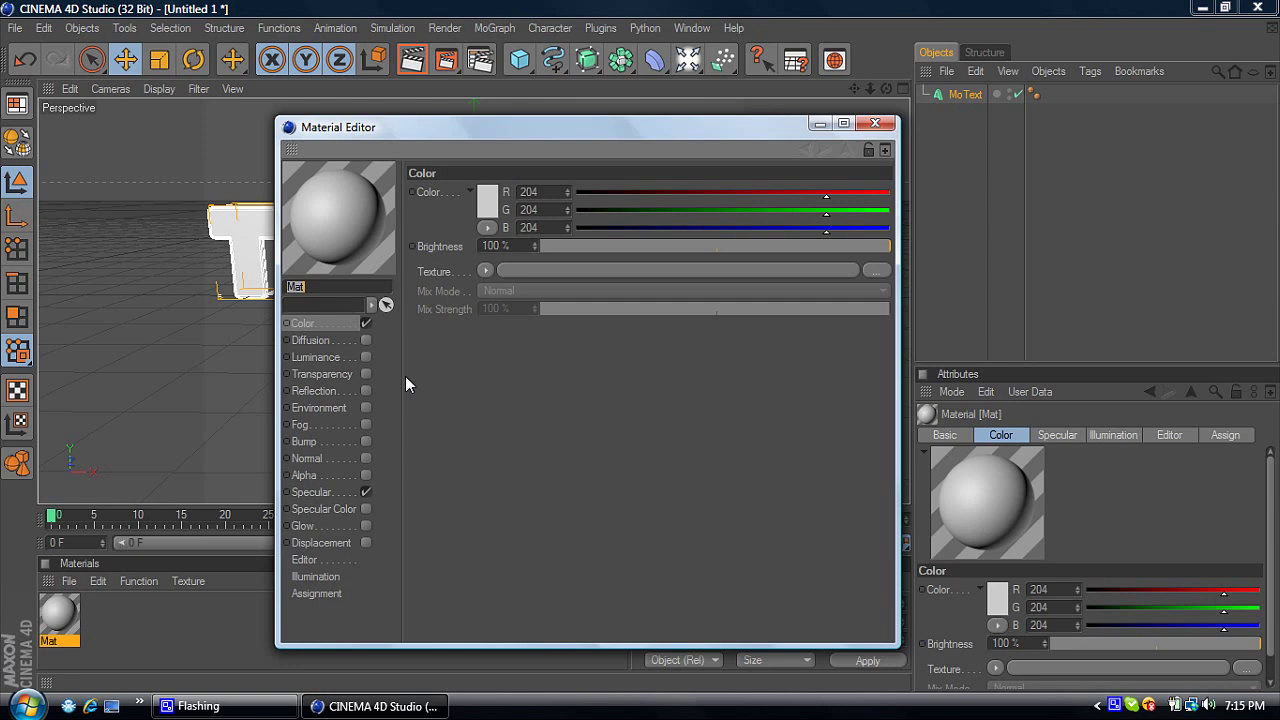
left_click(367, 491)
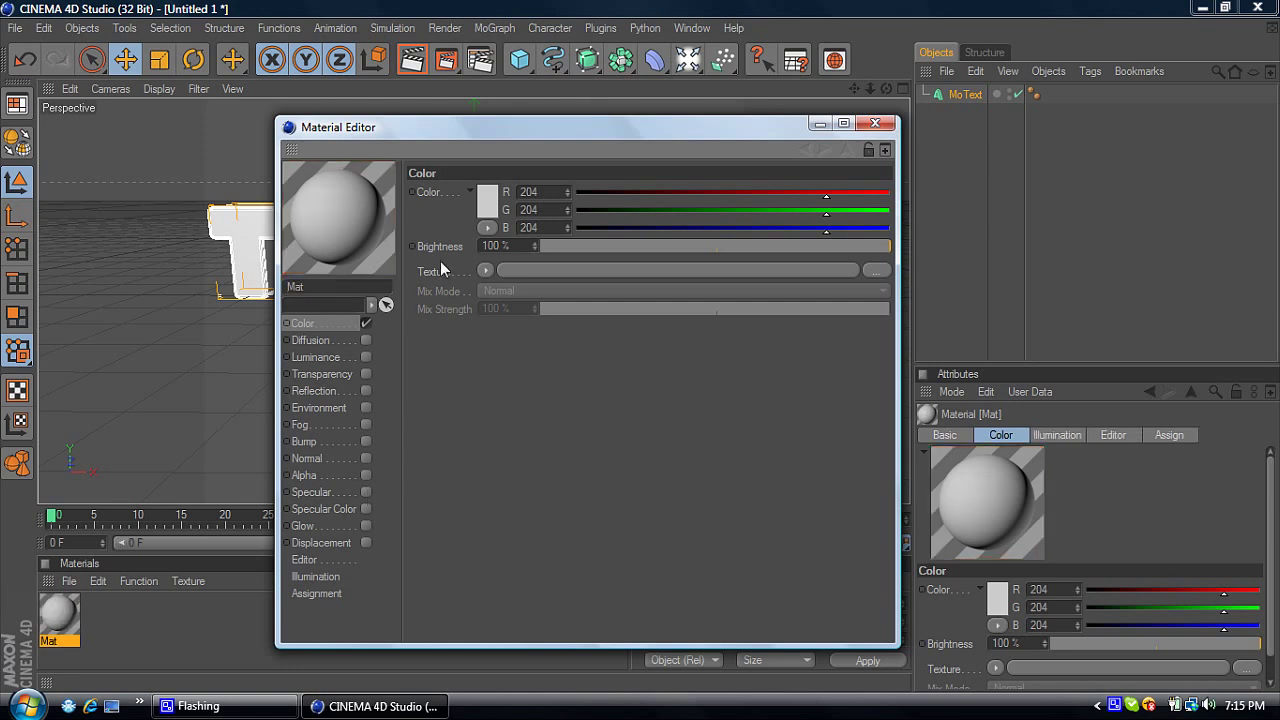
left_click(490, 202)
left_click(434, 202)
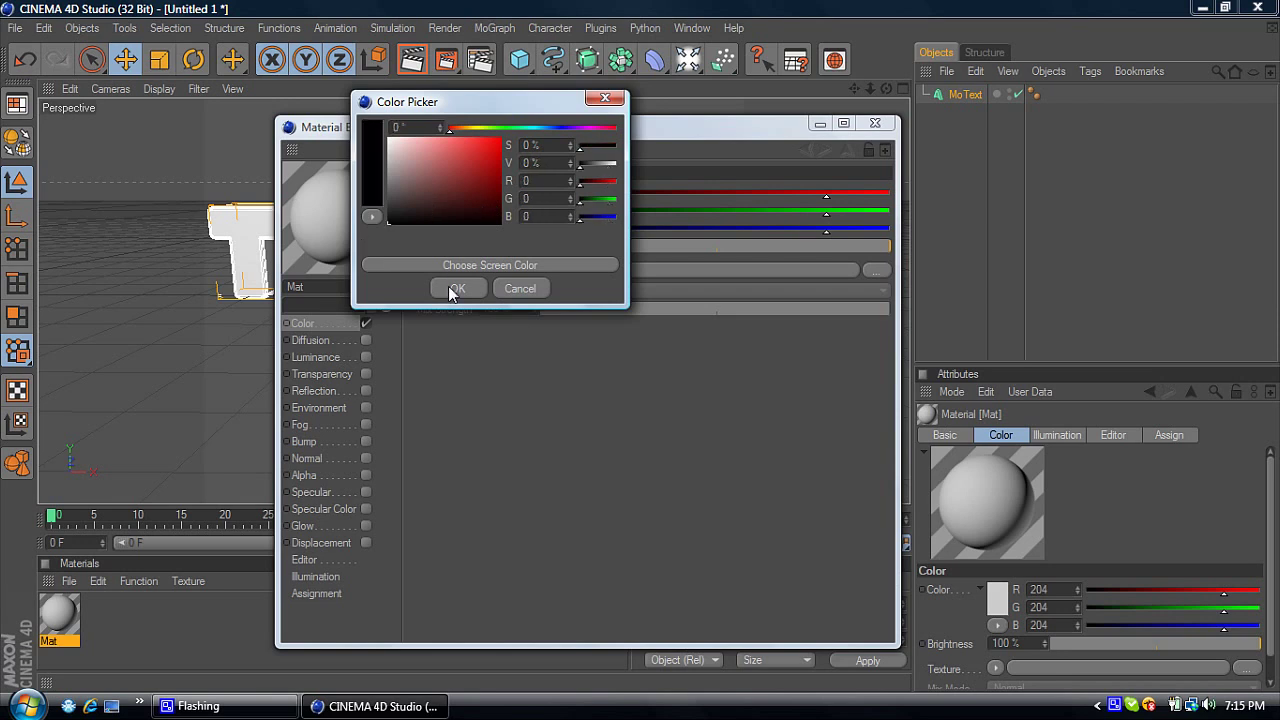
left_click(448, 286)
left_click(366, 390)
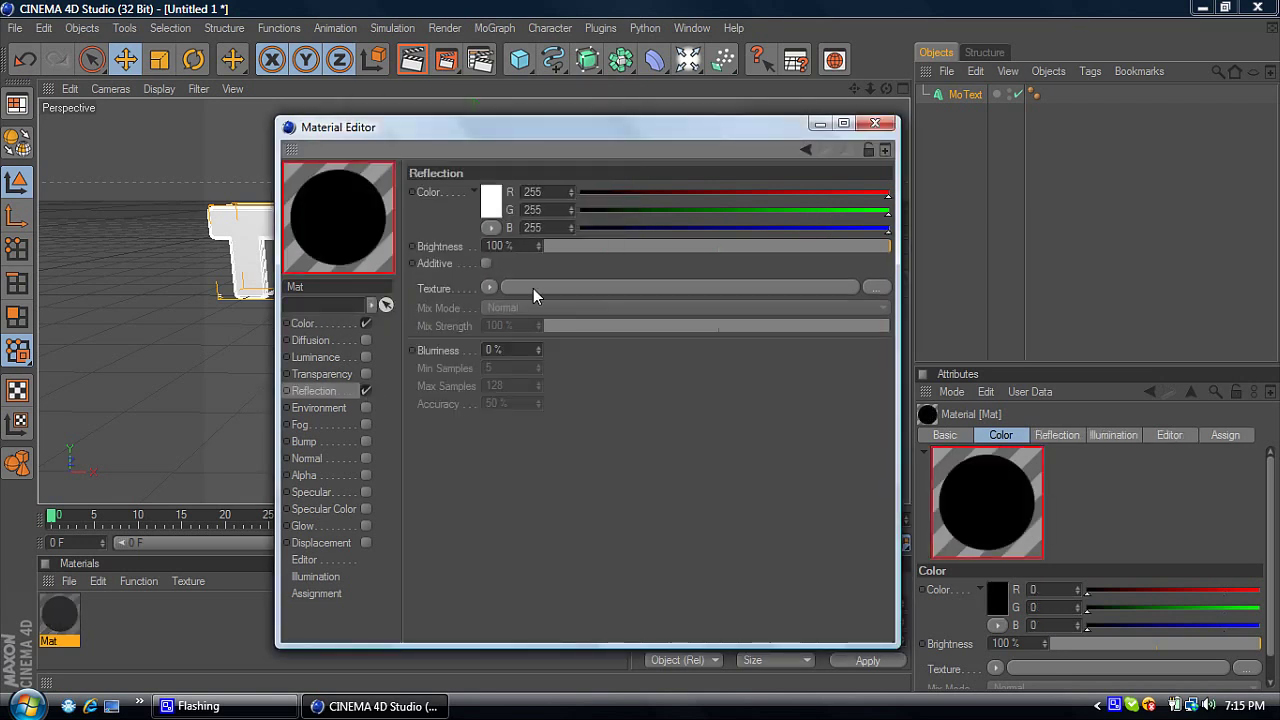
left_click(614, 246)
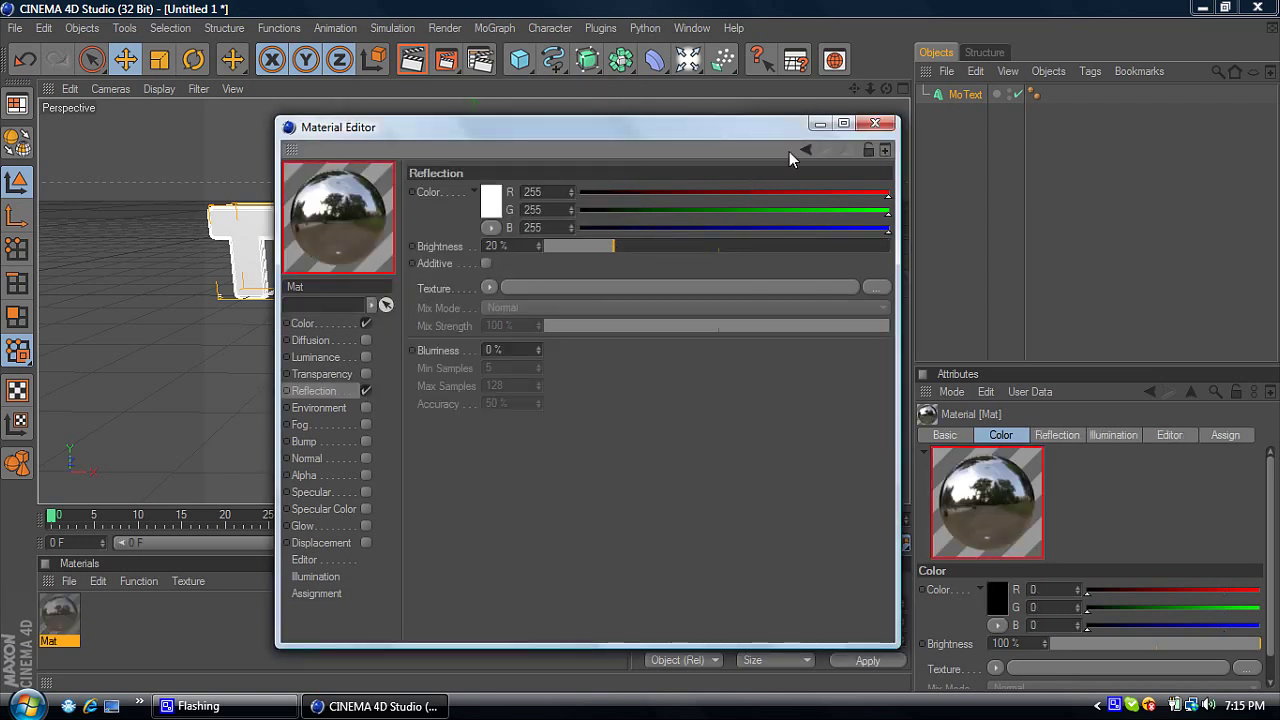
left_click(877, 124)
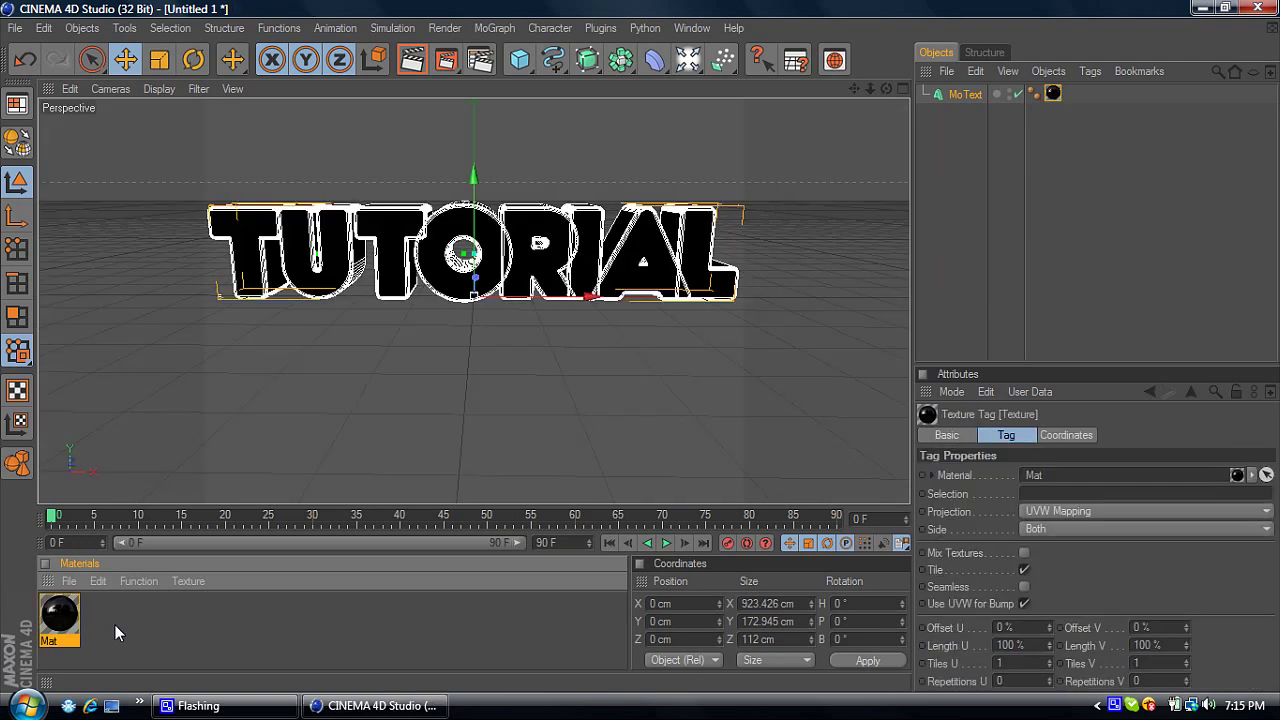
Step: Create material Mat.1 with Specular off, blue colour (R 0, G 4, B 255) and 20% reflection
double_click(115, 625)
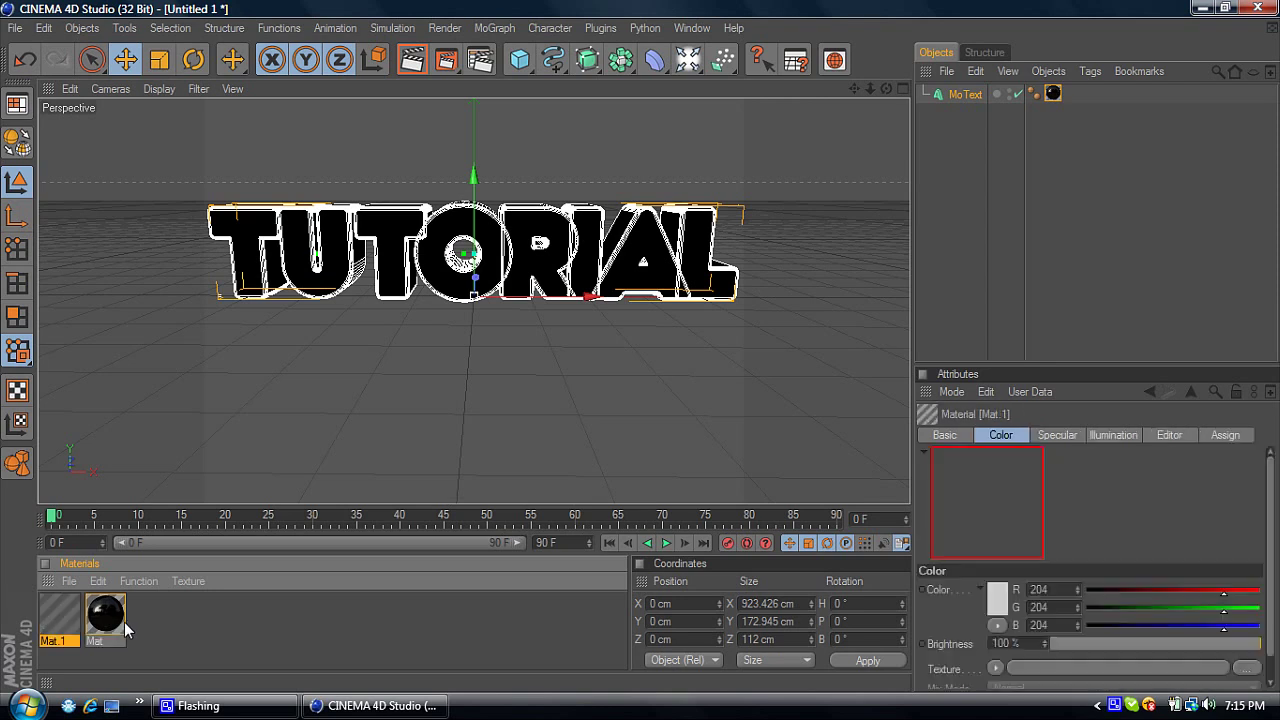
double_click(60, 615)
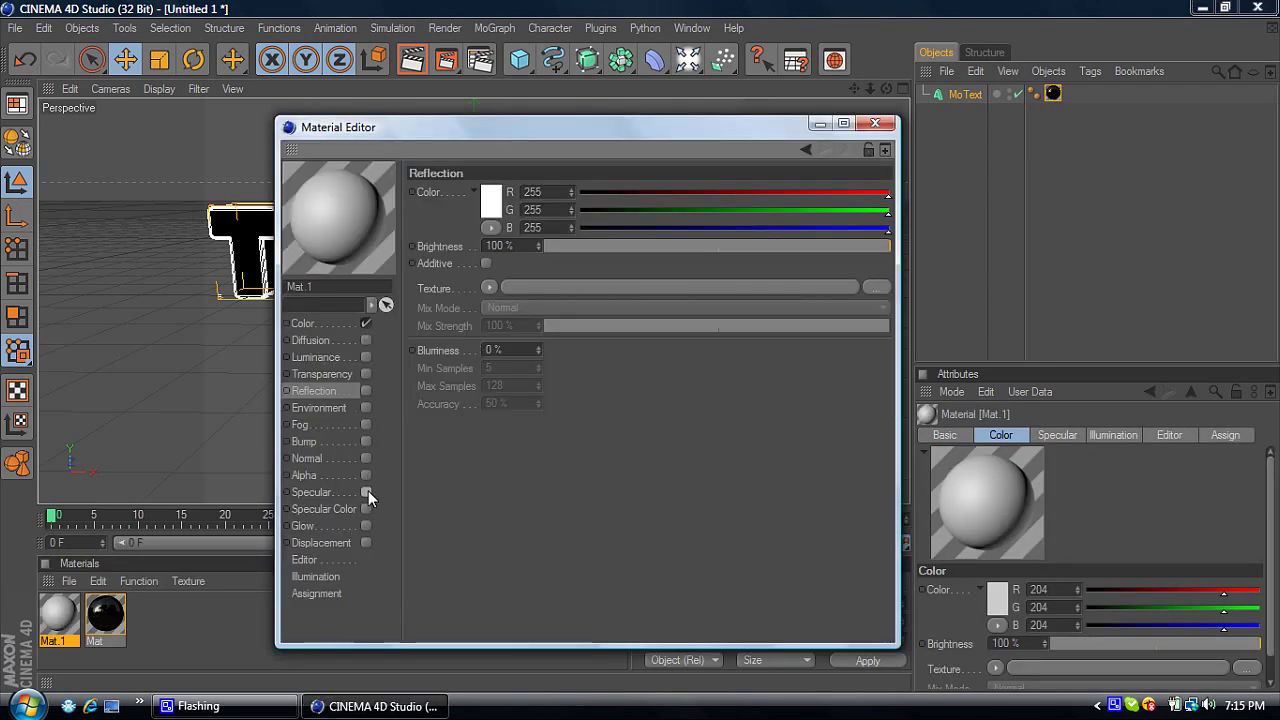
left_click(366, 491)
left_click(351, 324)
left_click(490, 203)
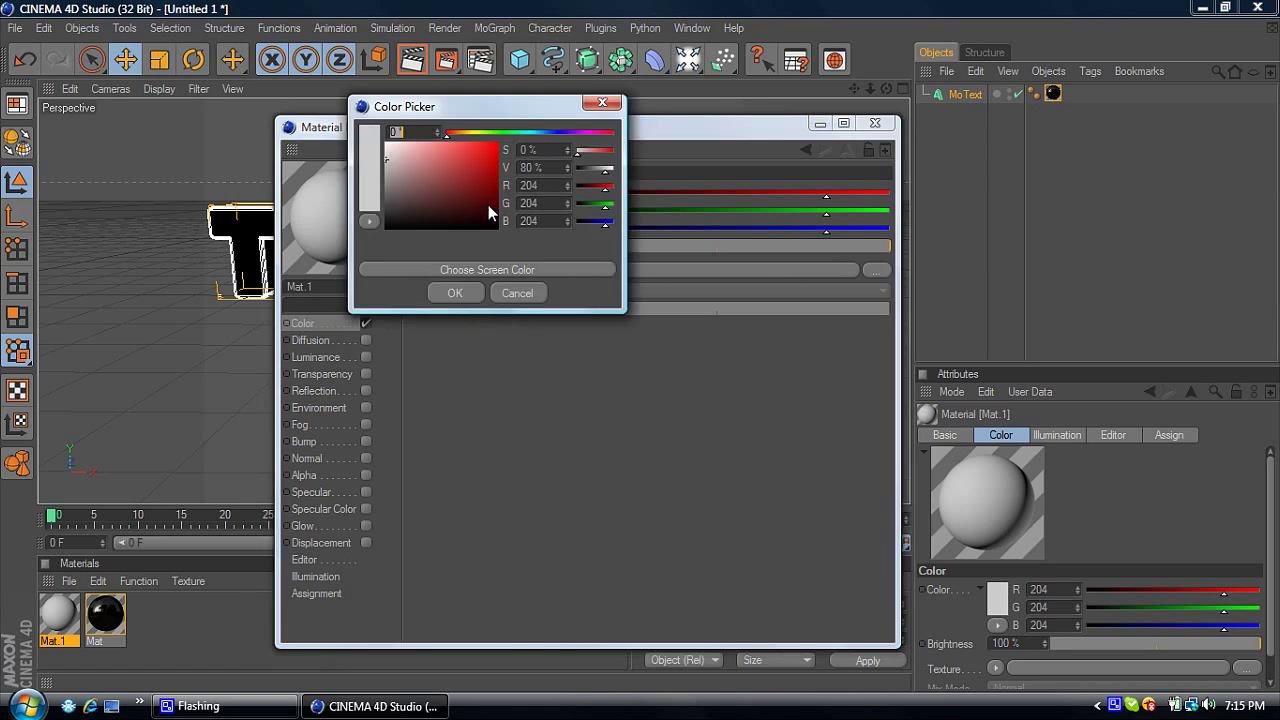
left_click(560, 131)
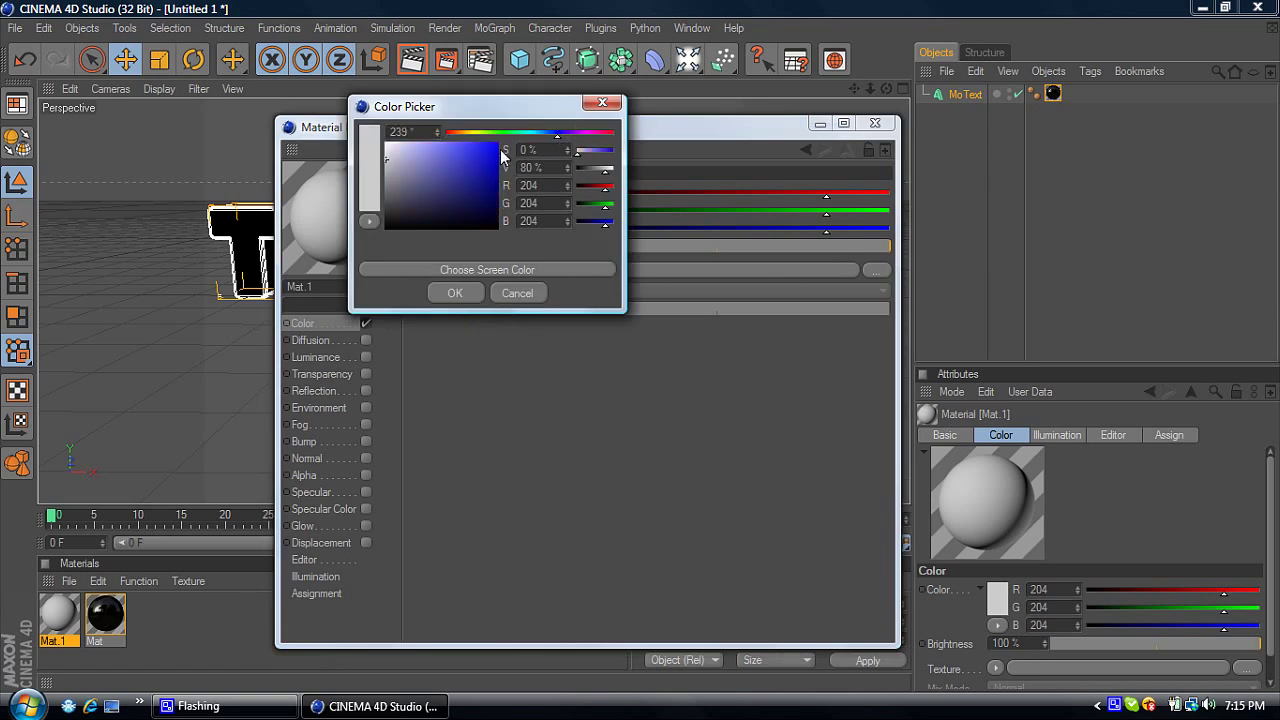
left_click_drag(497, 148, 507, 135)
left_click(474, 295)
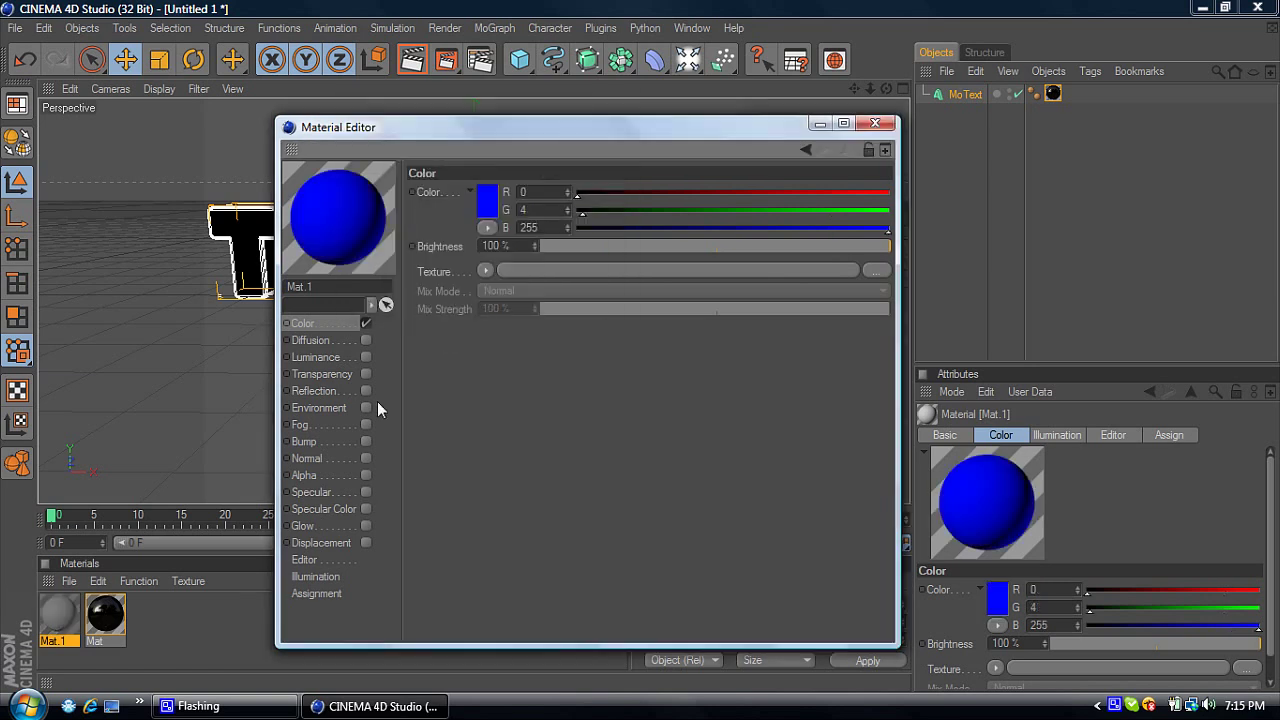
left_click(366, 391)
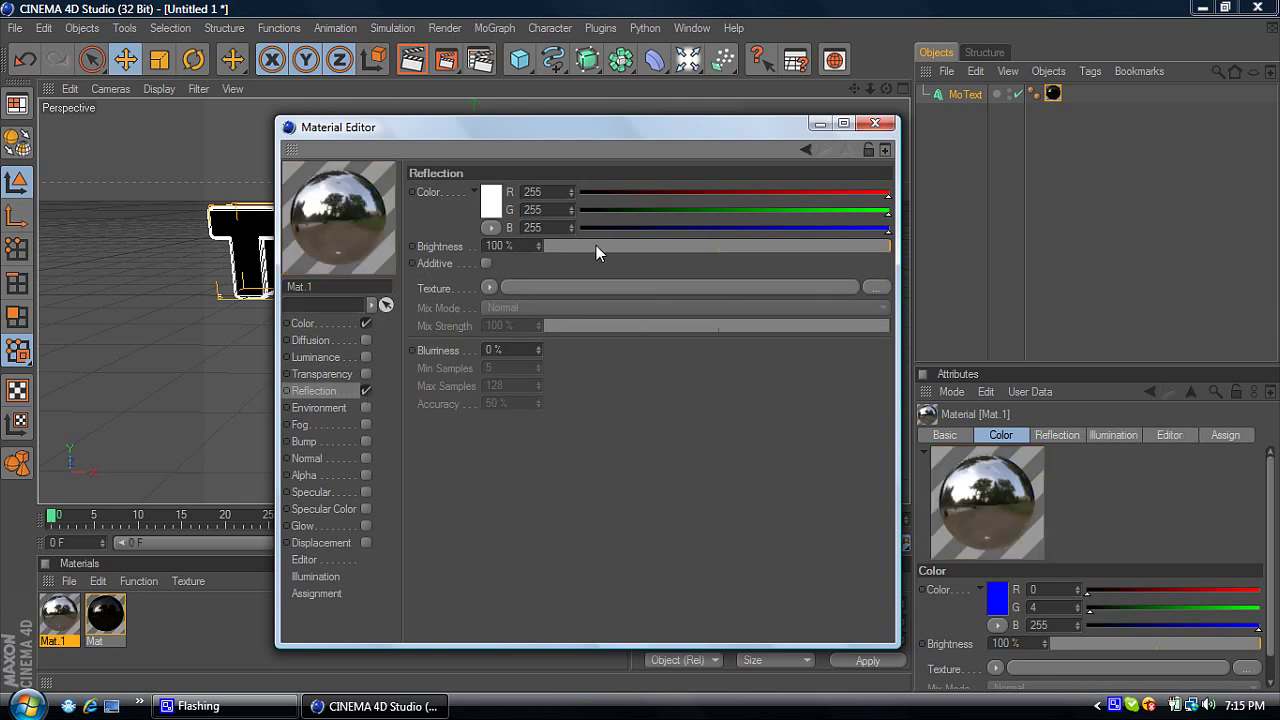
left_click_drag(597, 247, 614, 246)
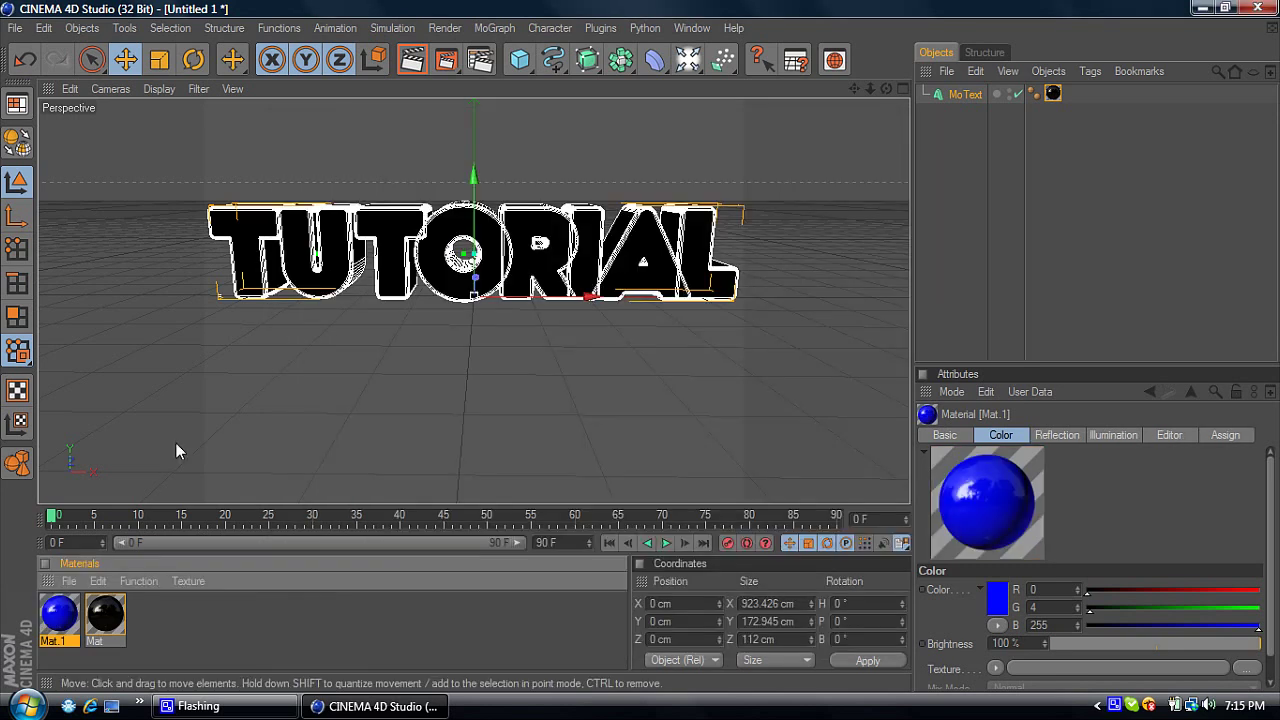
left_click(875, 123)
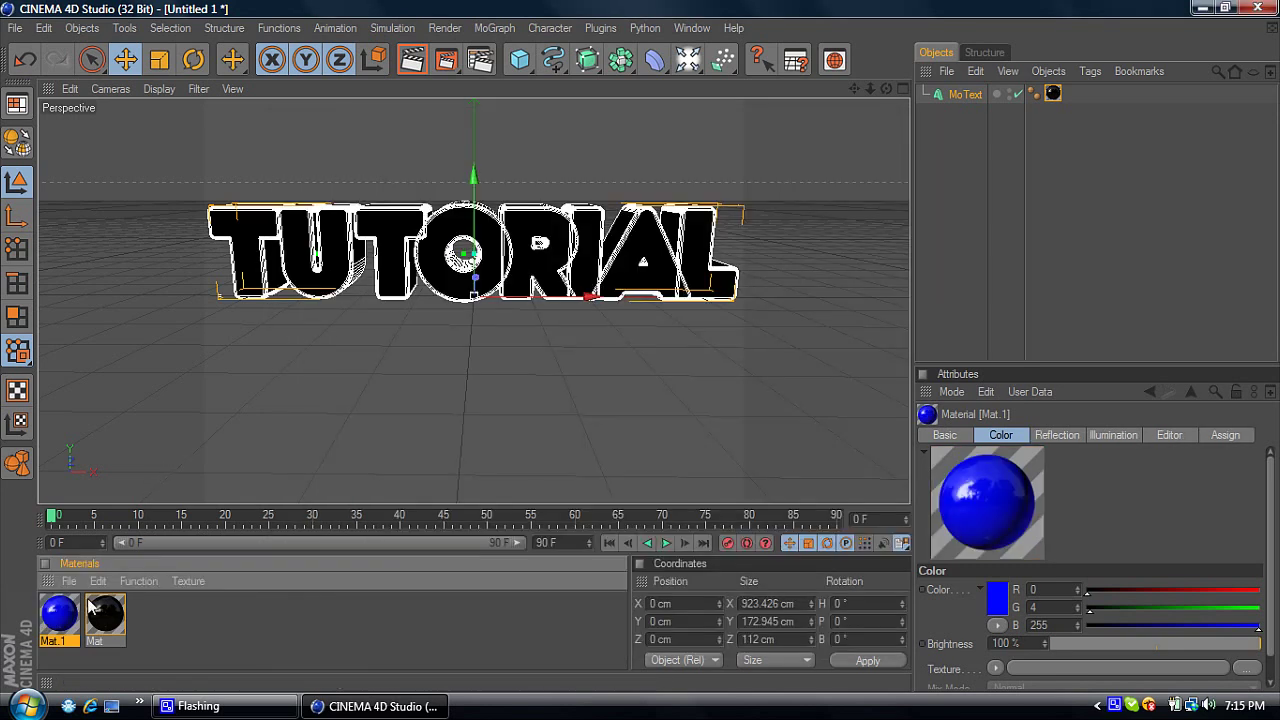
Step: Drag Mat.1 onto the MoText and limit its texture tag to selection R1
left_click_drag(105, 610, 440, 290)
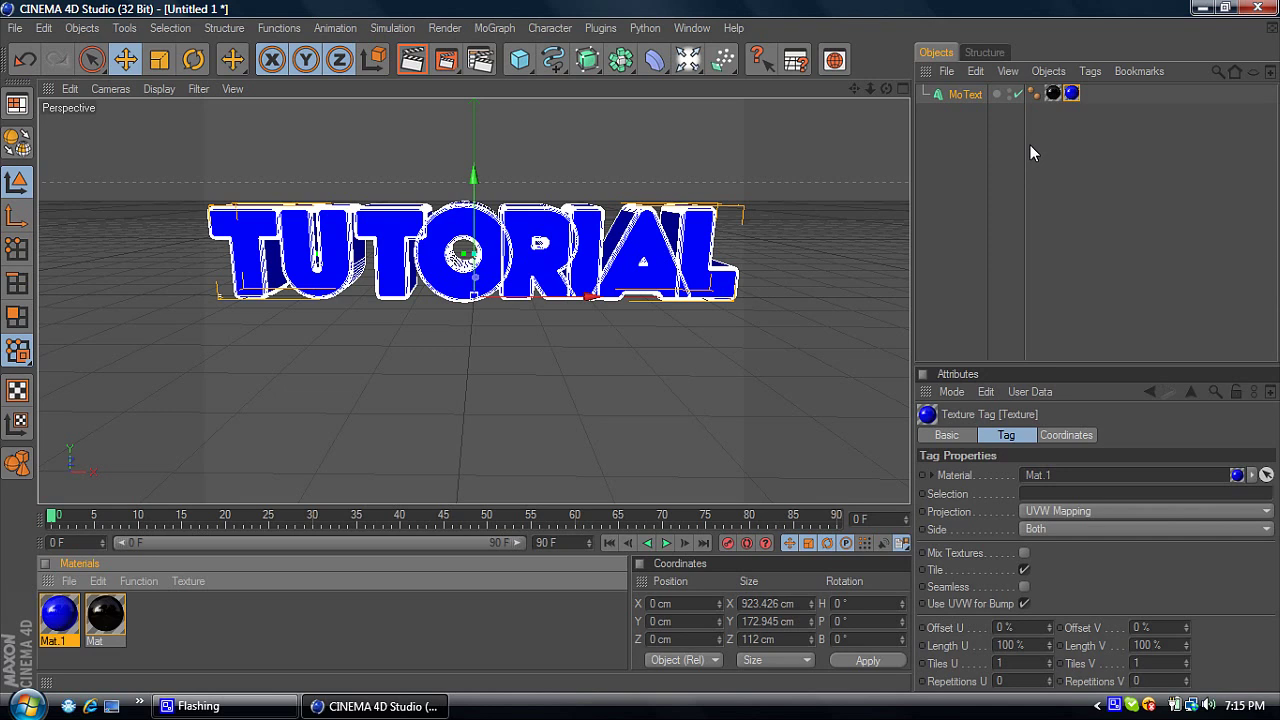
left_click(1056, 96)
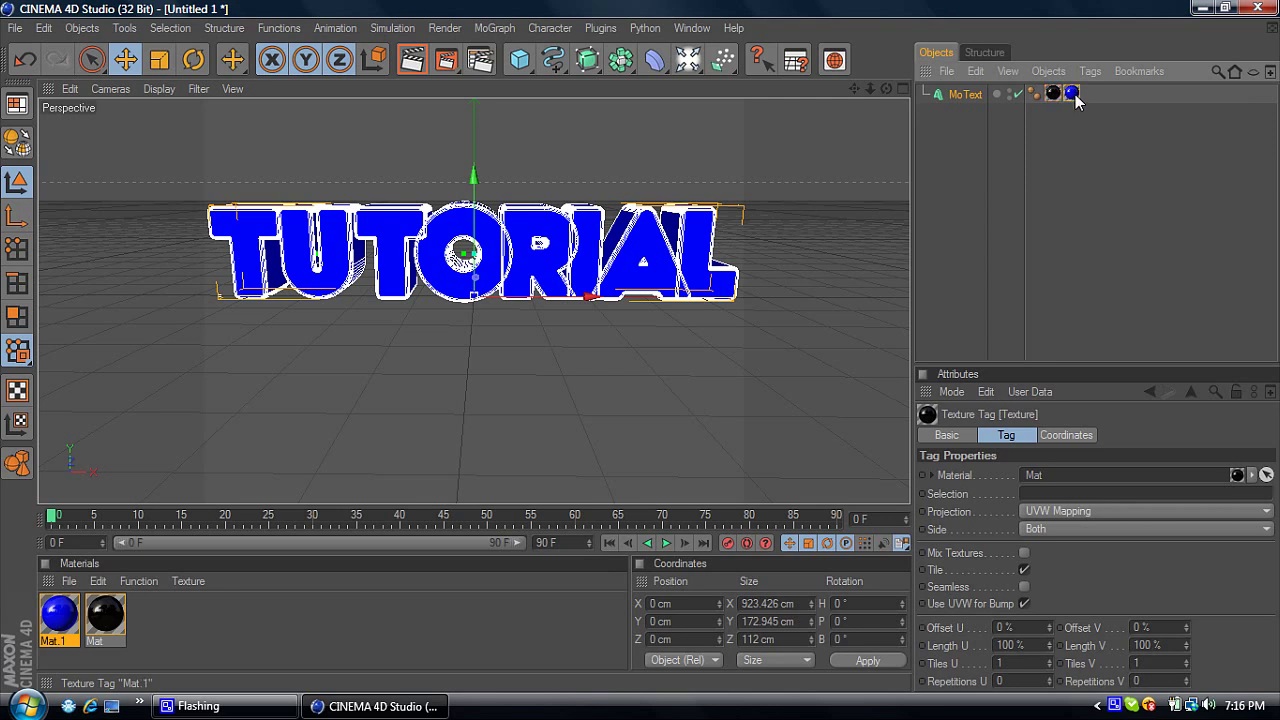
left_click(1073, 94)
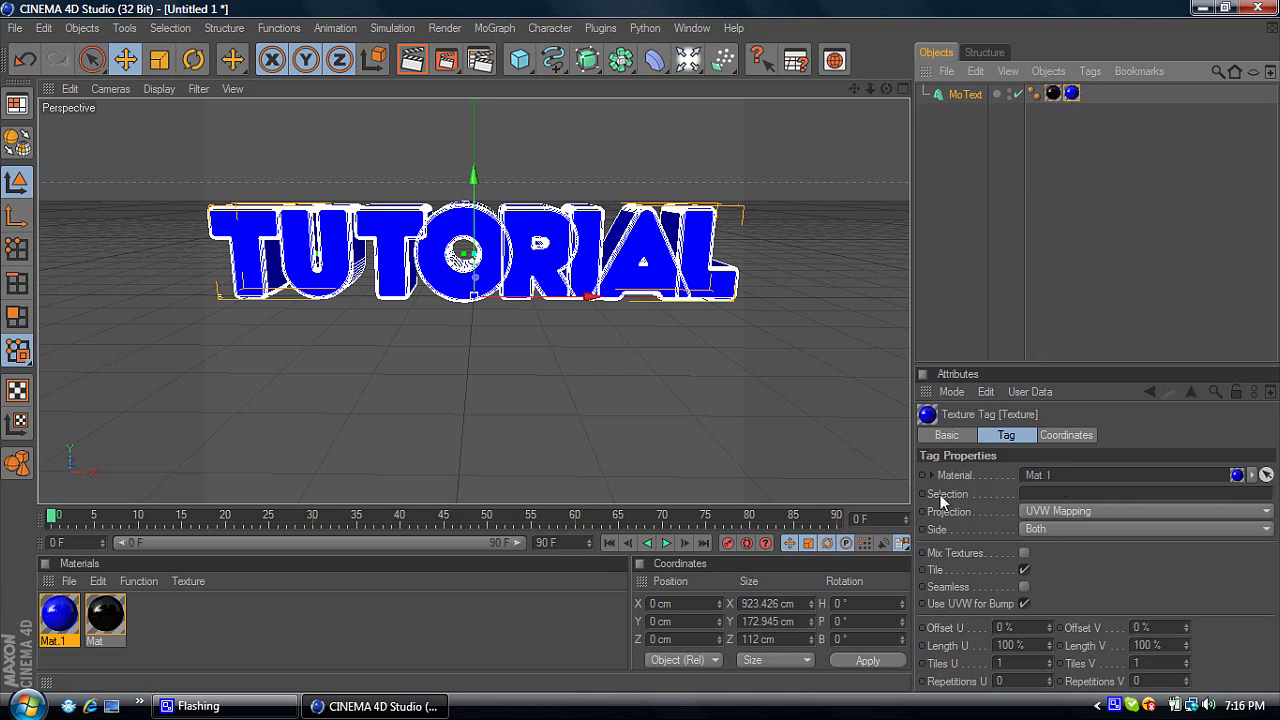
left_click(1033, 493)
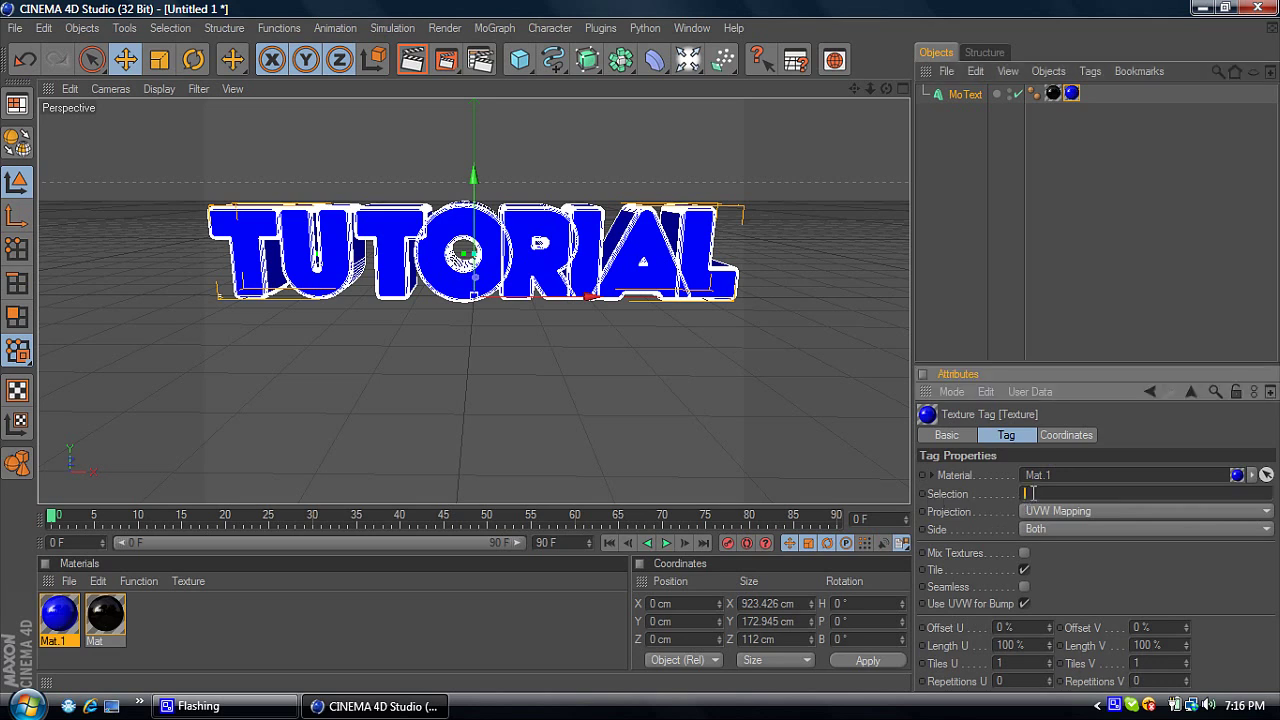
type("R1")
key("Return")
left_click(1164, 321)
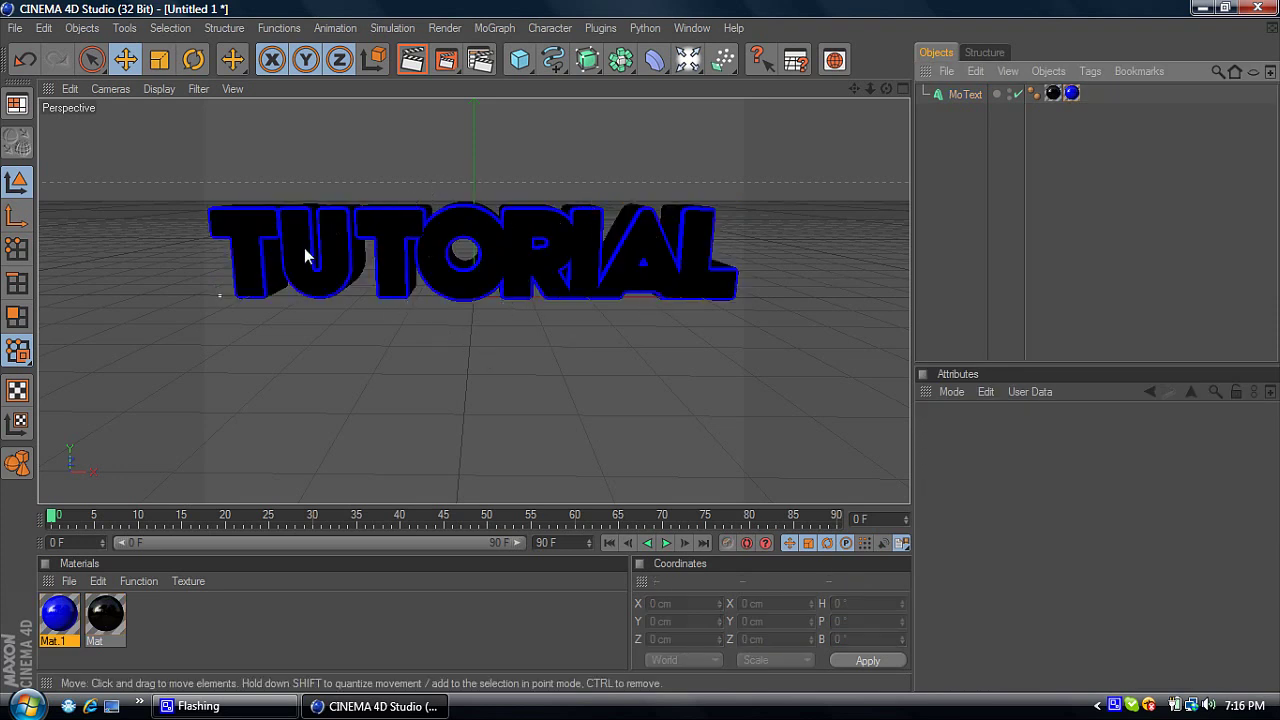
Step: Duplicate the Mat.1 texture tag on MoText and change the copy's Selection to R2
left_click(1073, 94)
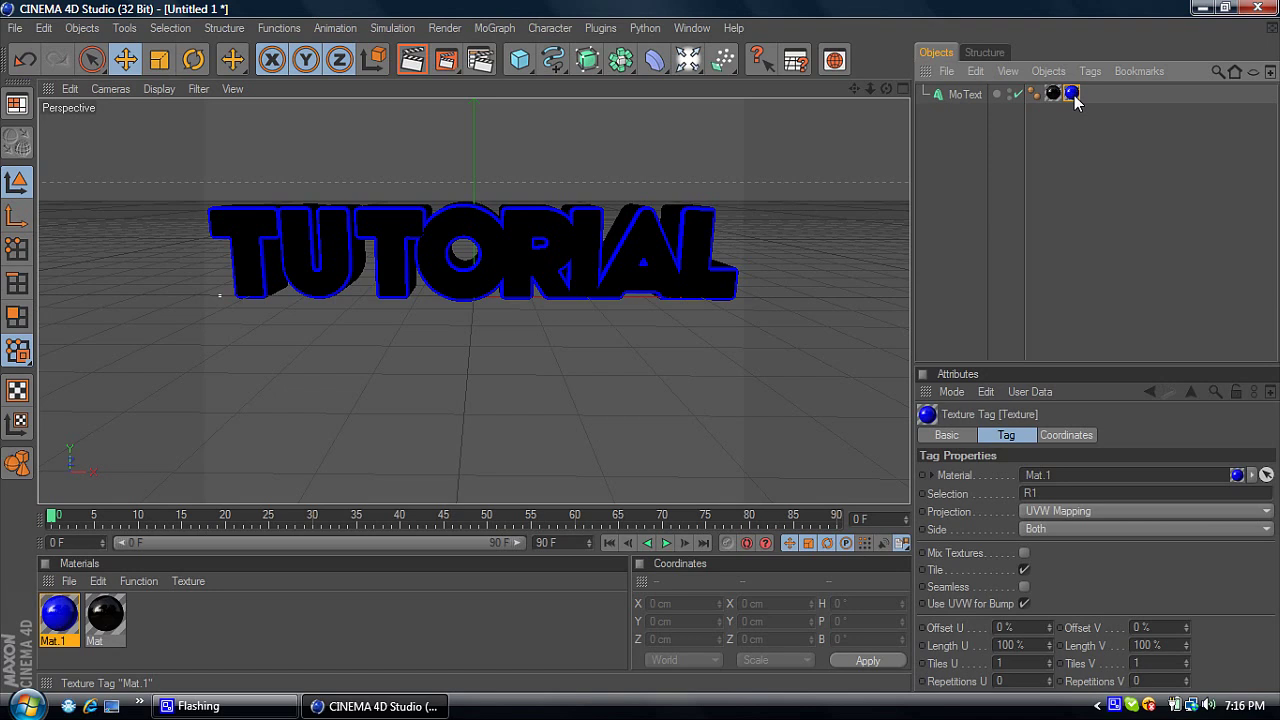
mouse_move(1075, 97)
left_mouse_down("ctrl")
mouse_move(1091, 94)
mouse_move(1075, 97)
left_mouse_up("ctrl")
left_click(1103, 103)
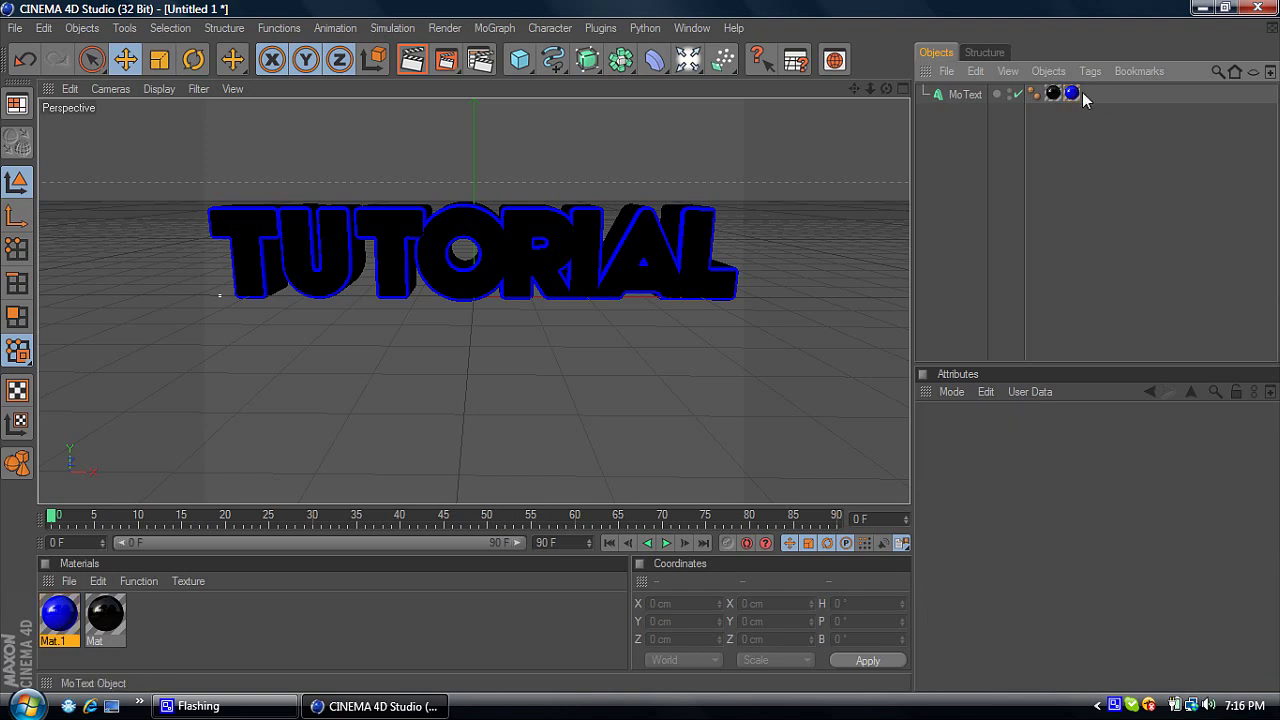
left_click(1072, 94)
left_click_drag(1073, 94, 1091, 94, "ctrl")
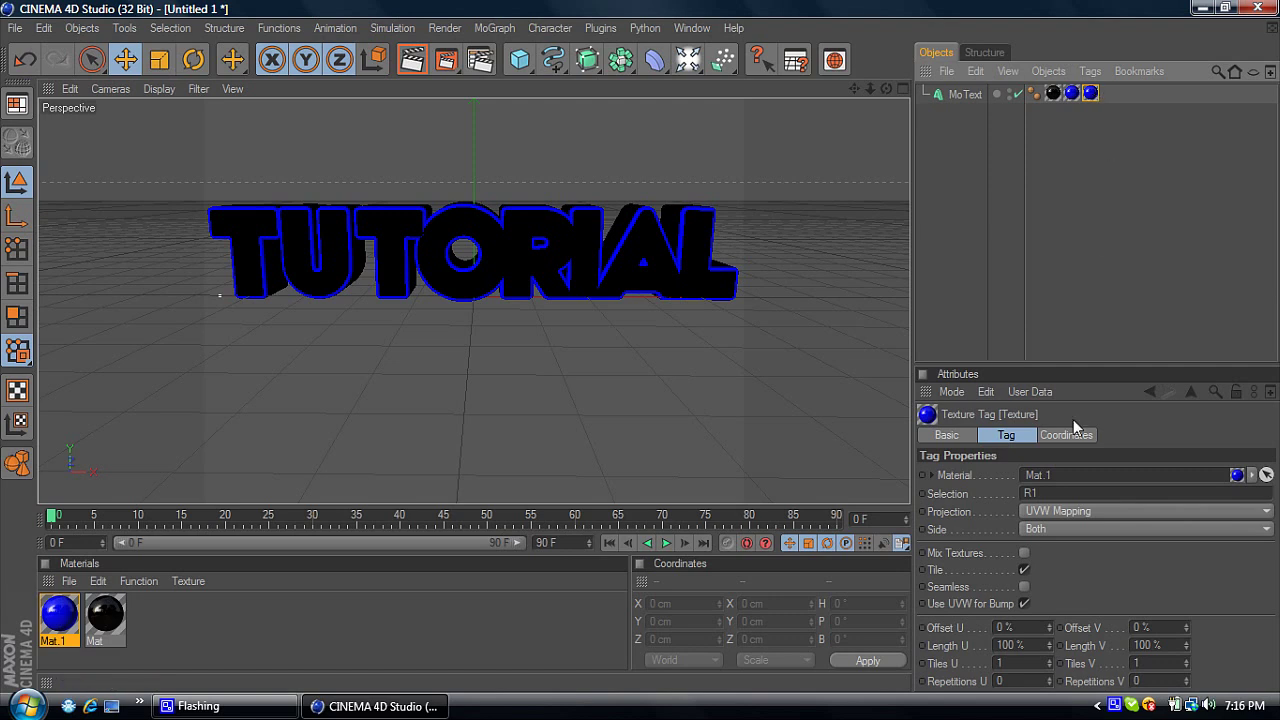
left_click(1051, 492)
key("BackSpace")
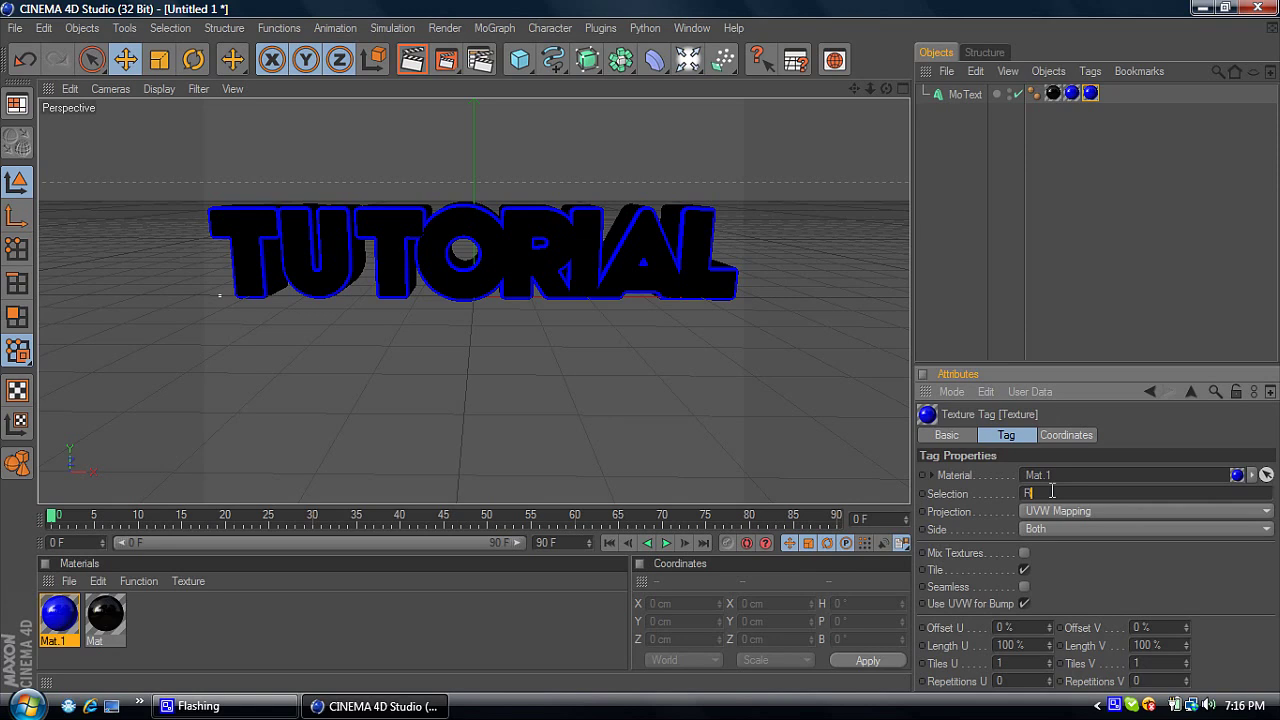
type("2")
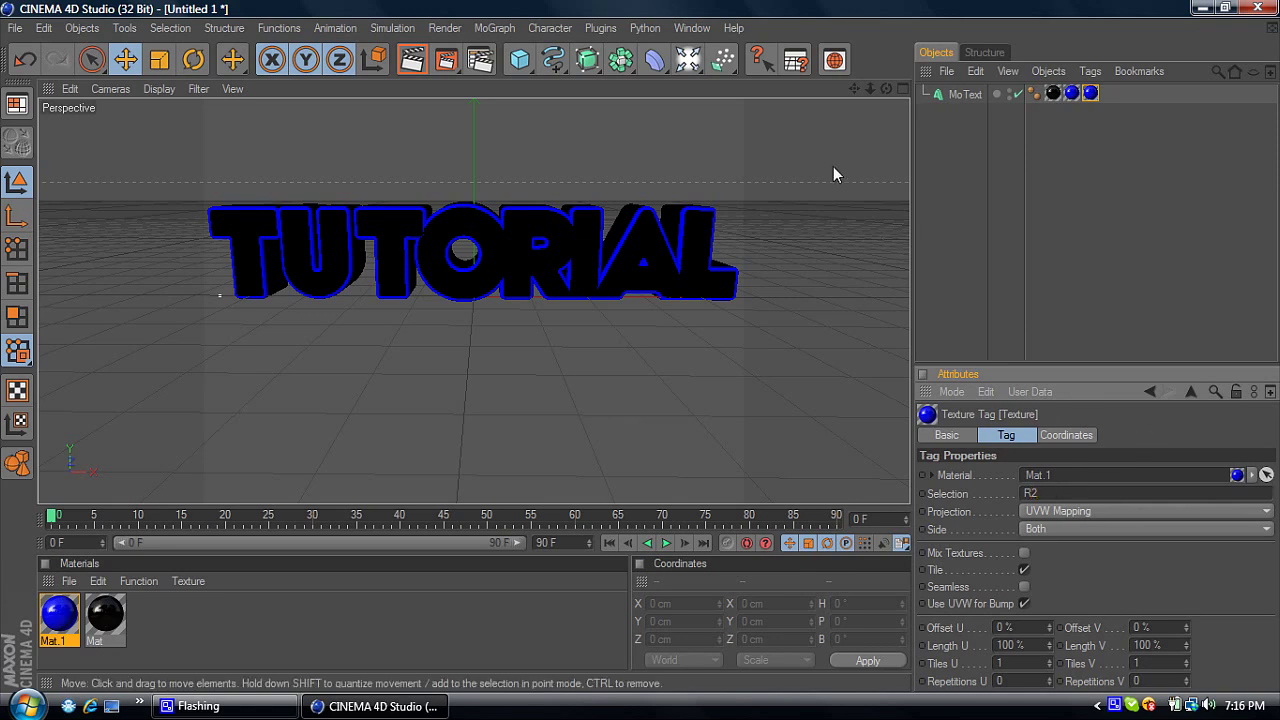
Step: Orbit to an angled Perspective view of TUTORIAL and render the active view
left_click_drag(886, 89, 641, 346)
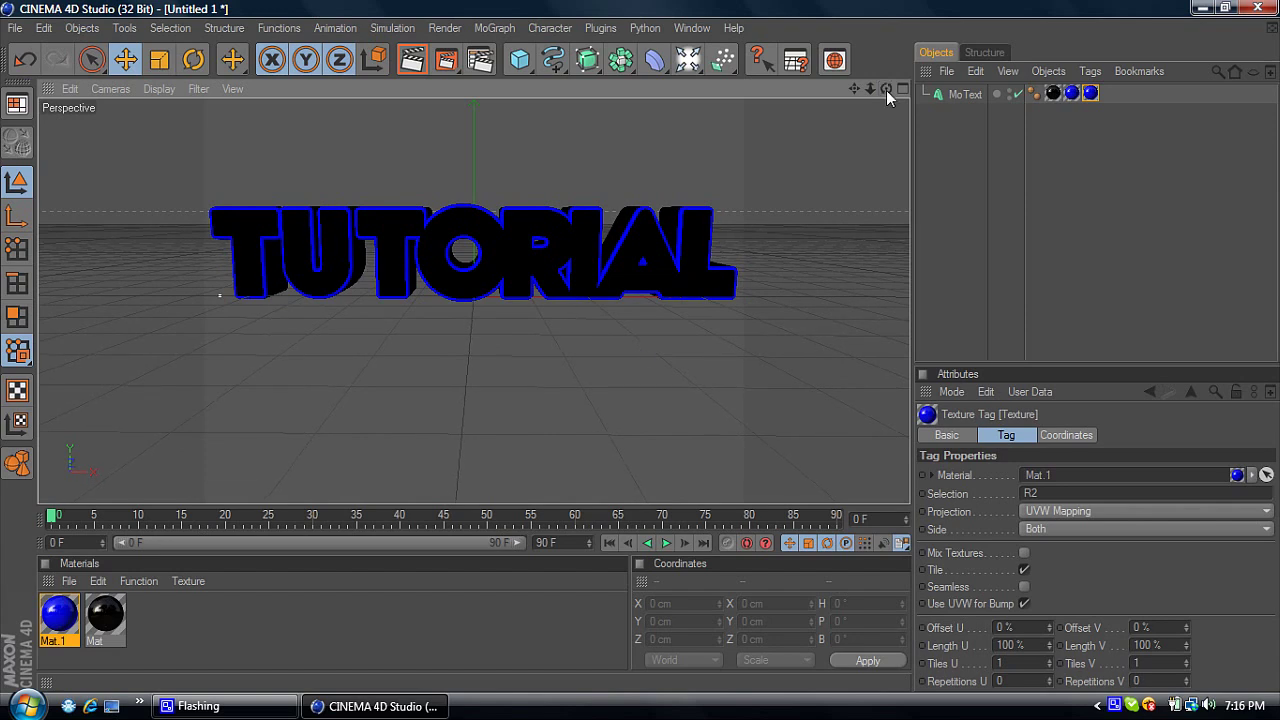
left_click(1084, 191)
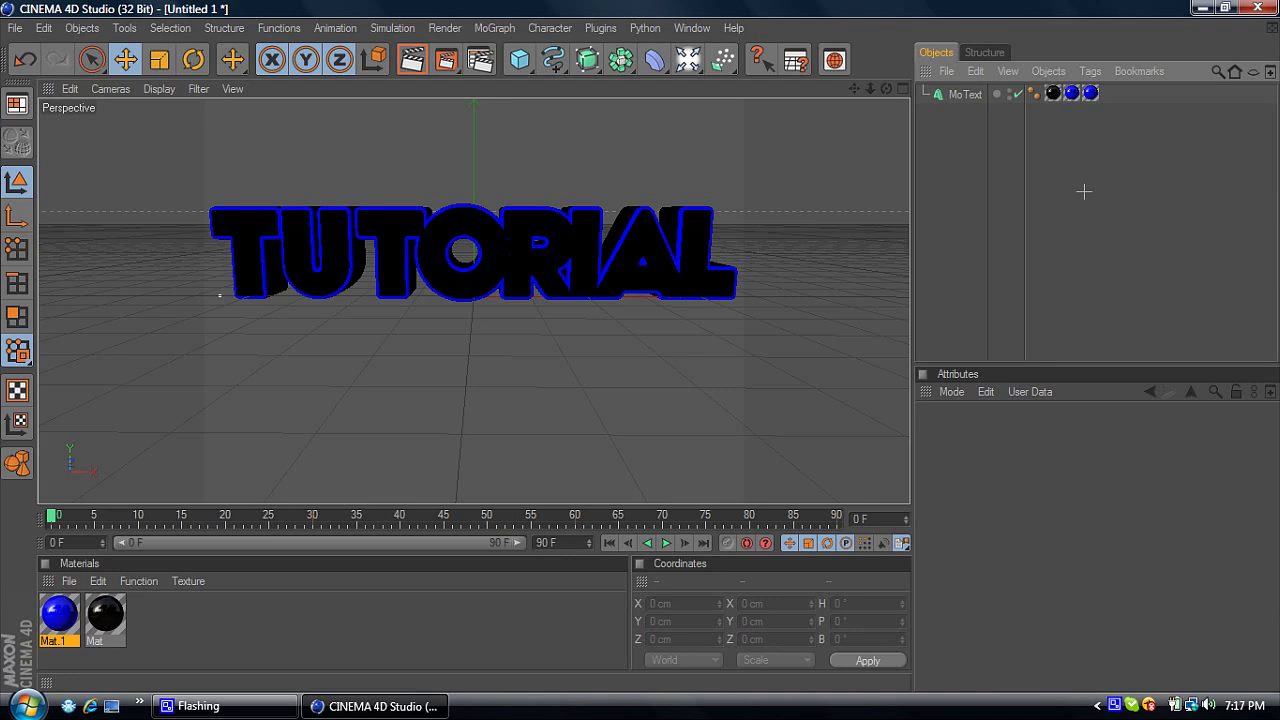
left_click(412, 60)
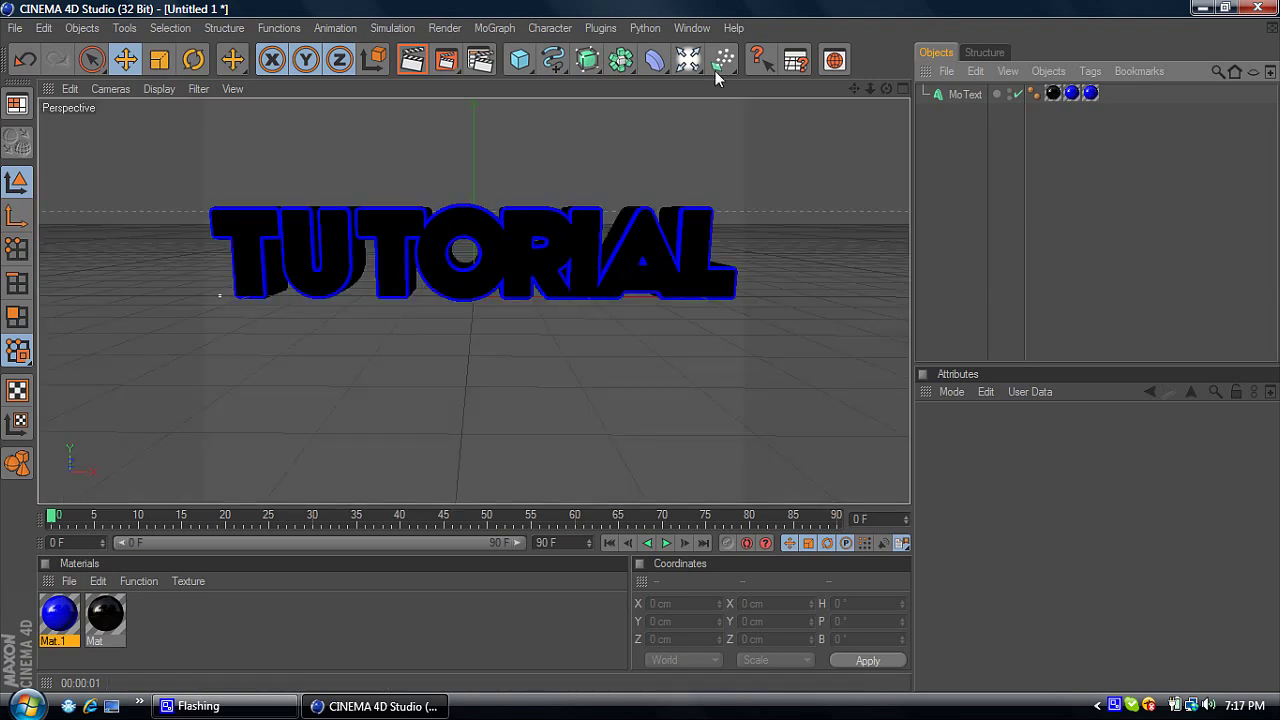
Step: Replace a mistakenly added Light with a Sky object and render the TUTORIAL text against it
left_click(688, 60)
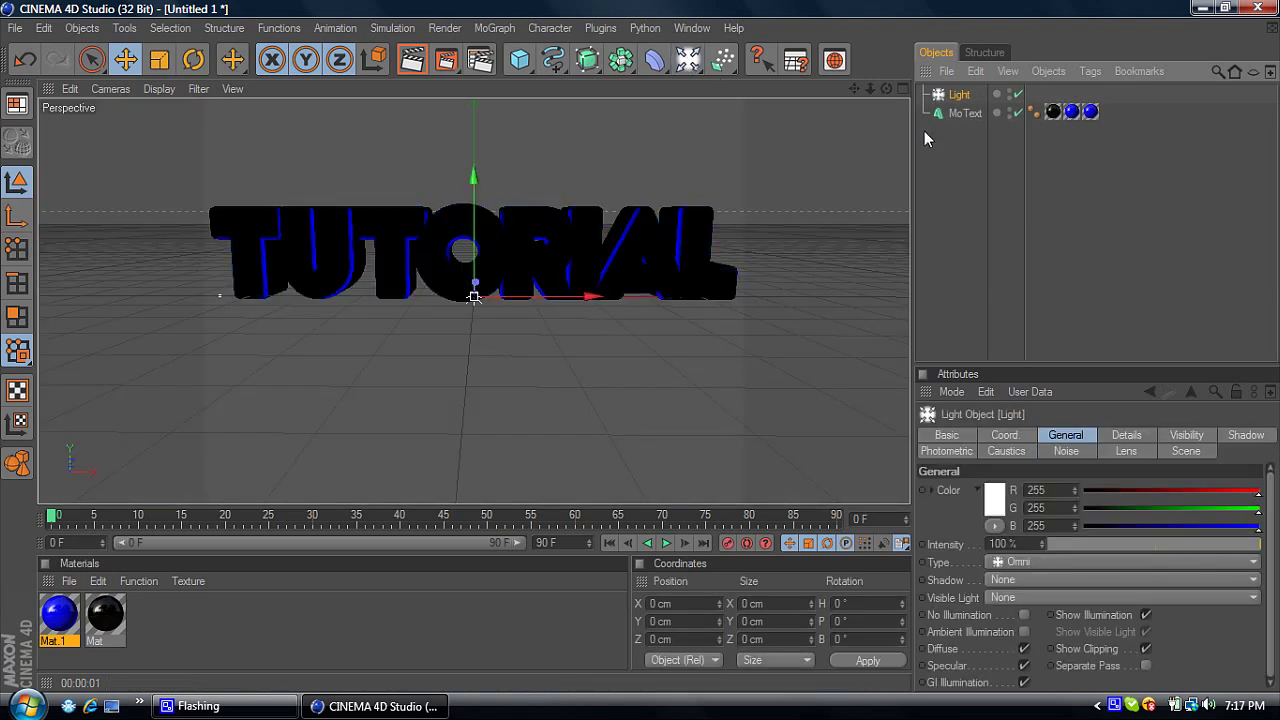
key("Delete")
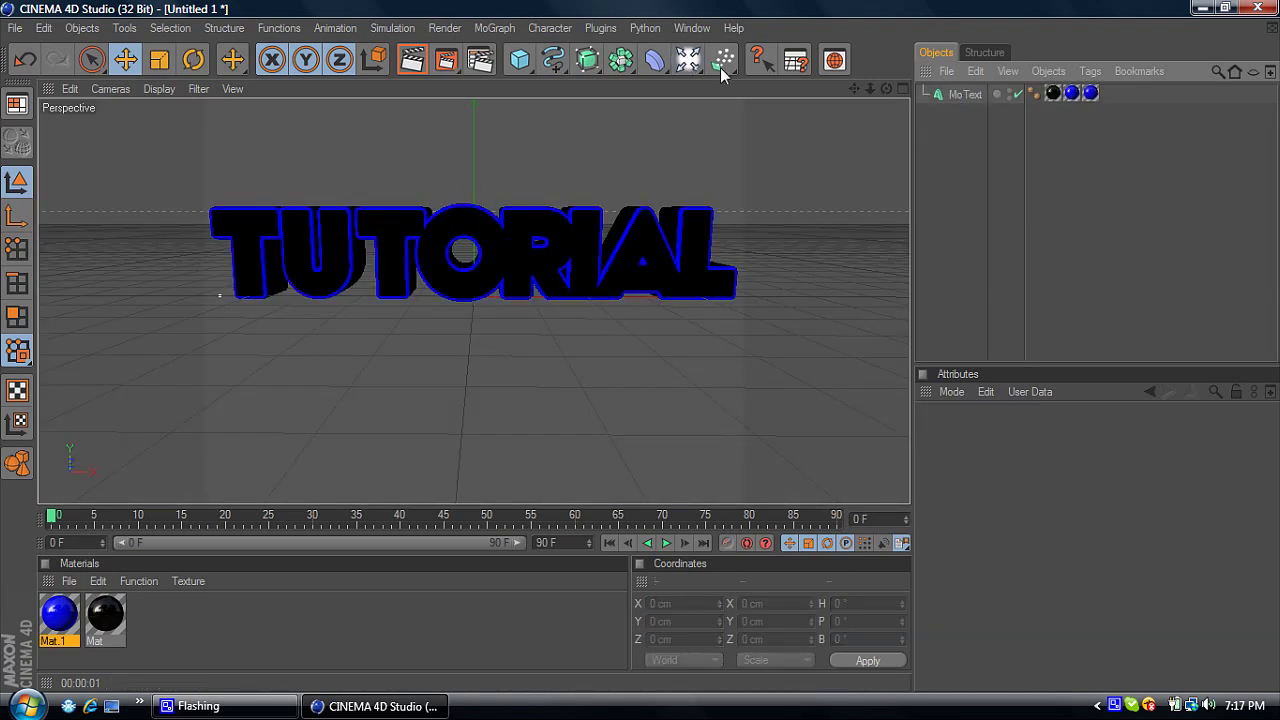
left_click_drag(688, 60, 745, 243)
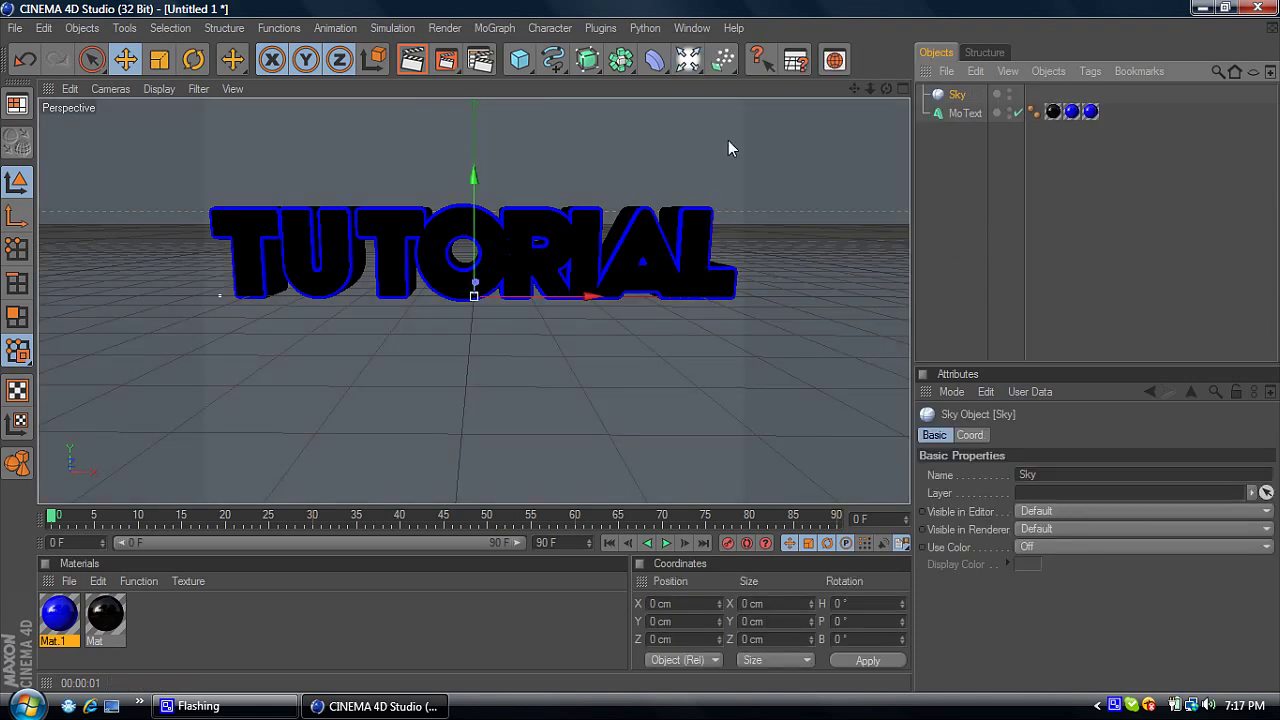
left_click(416, 67)
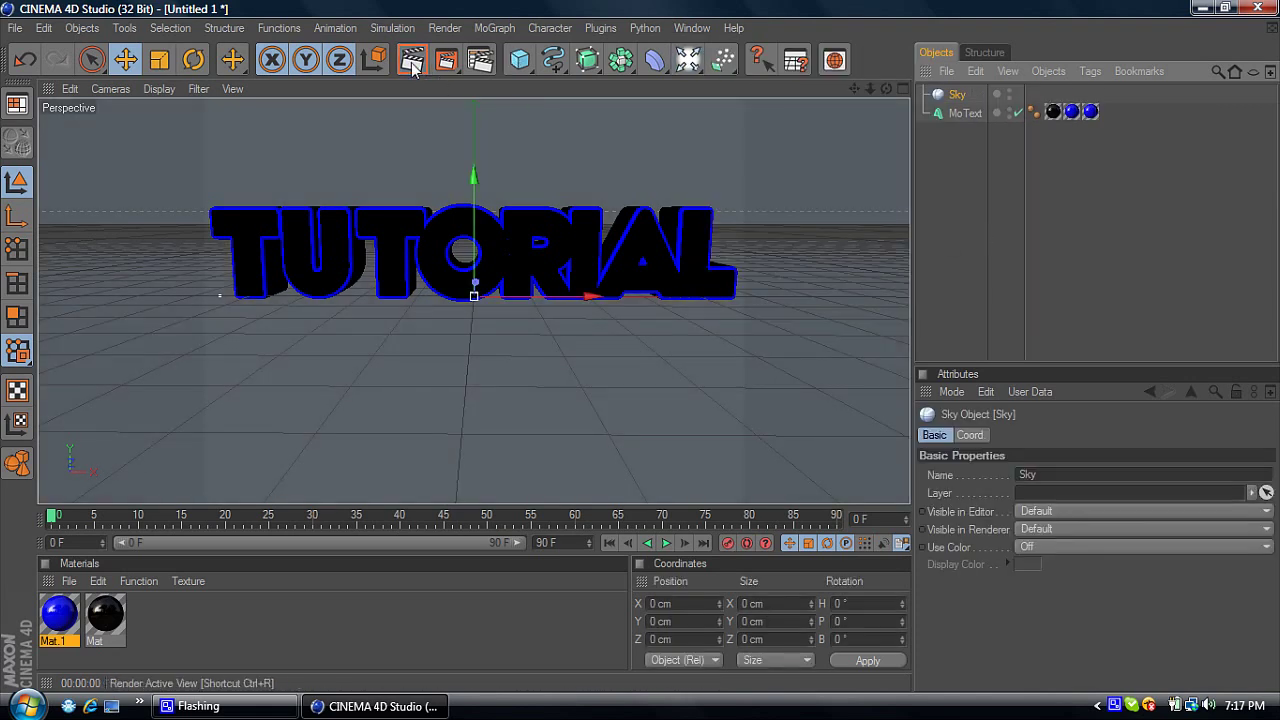